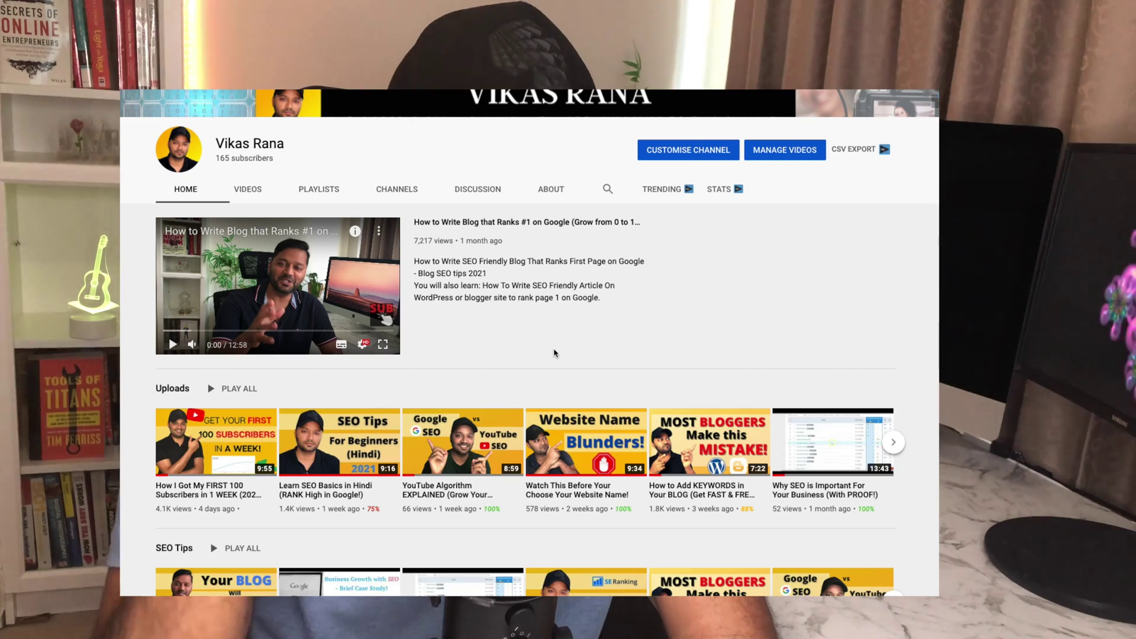
pyautogui.scroll(2, 554, 353)
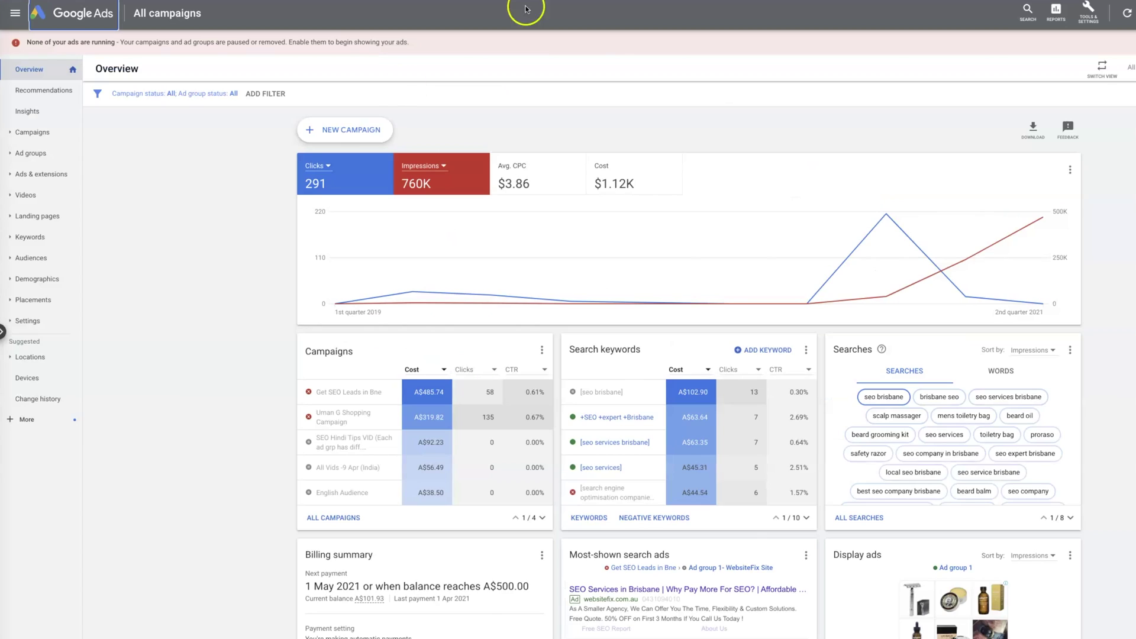
# Create a new campaign without a goal's guidance, using the Video type and the Custom video campaign subtype.
pyautogui.click(348, 129)
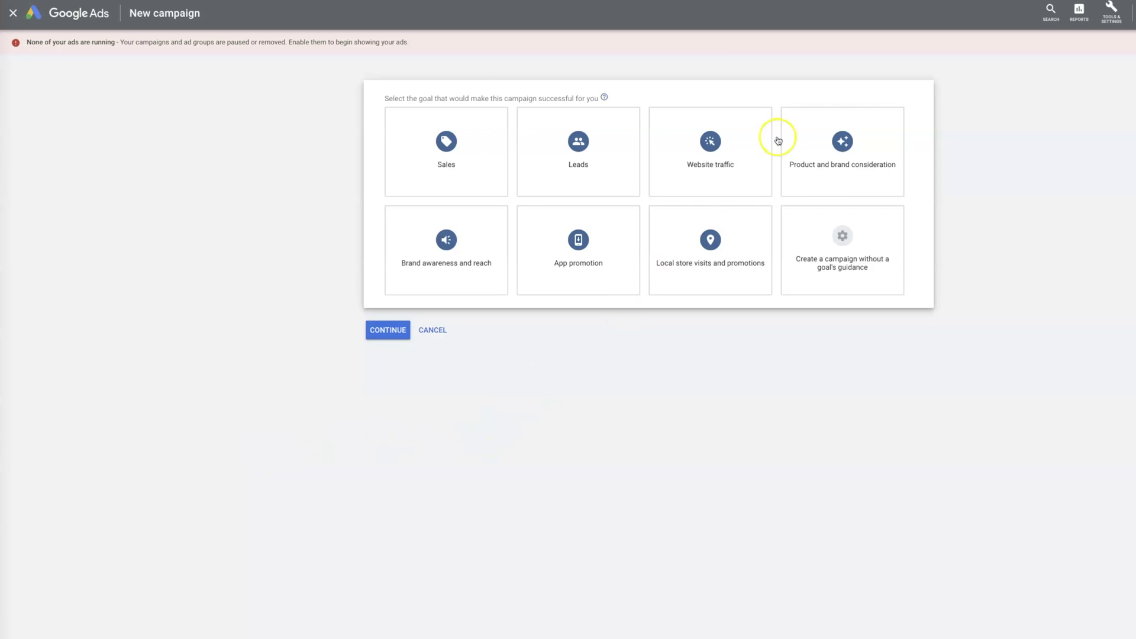
pyautogui.click(893, 279)
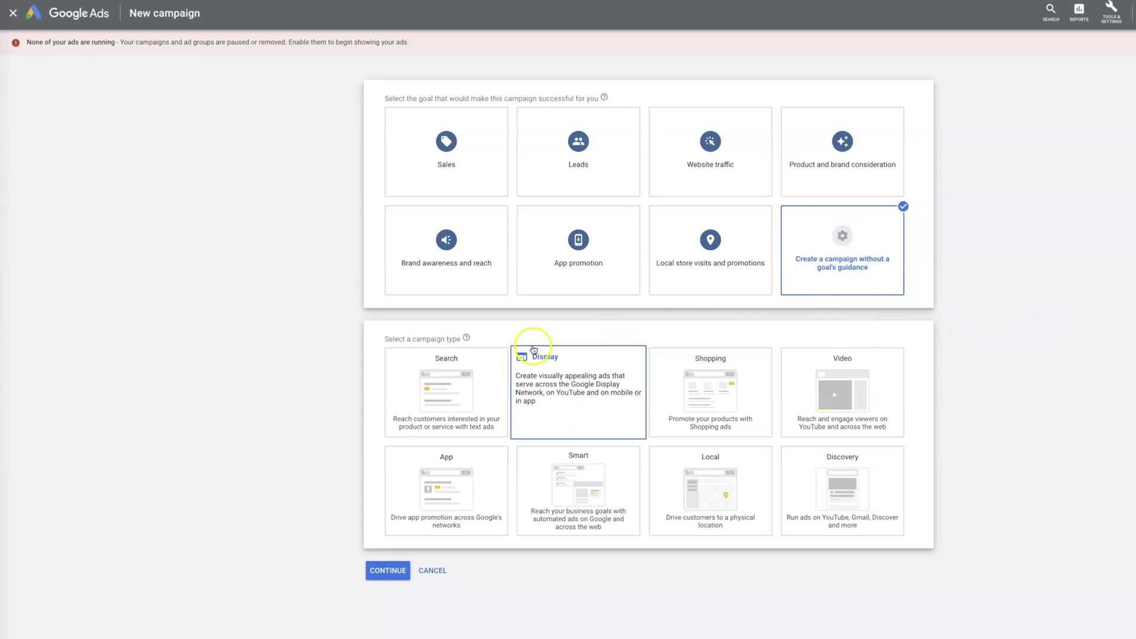
pyautogui.click(883, 410)
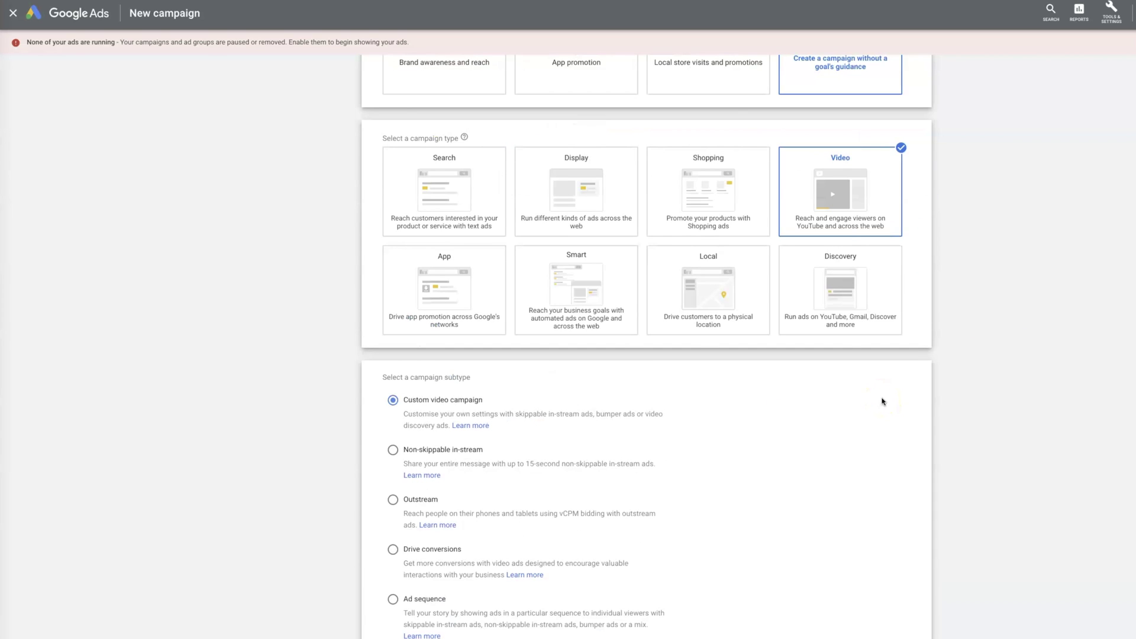
pyautogui.scroll(3, 882, 401)
pyautogui.scroll(-6, 880, 385)
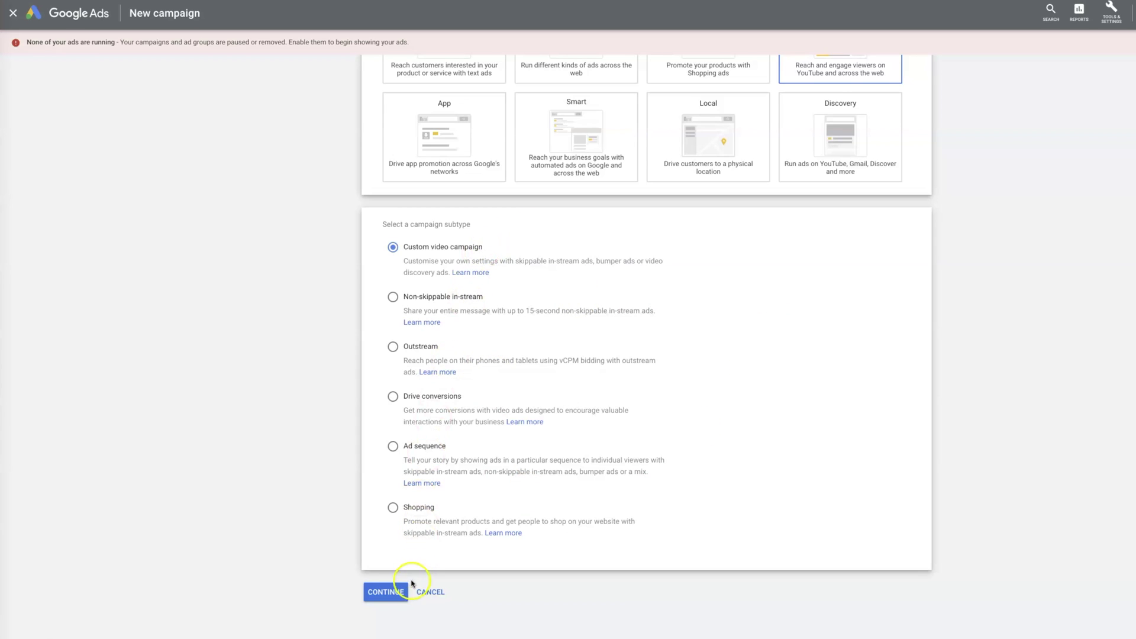
pyautogui.click(382, 591)
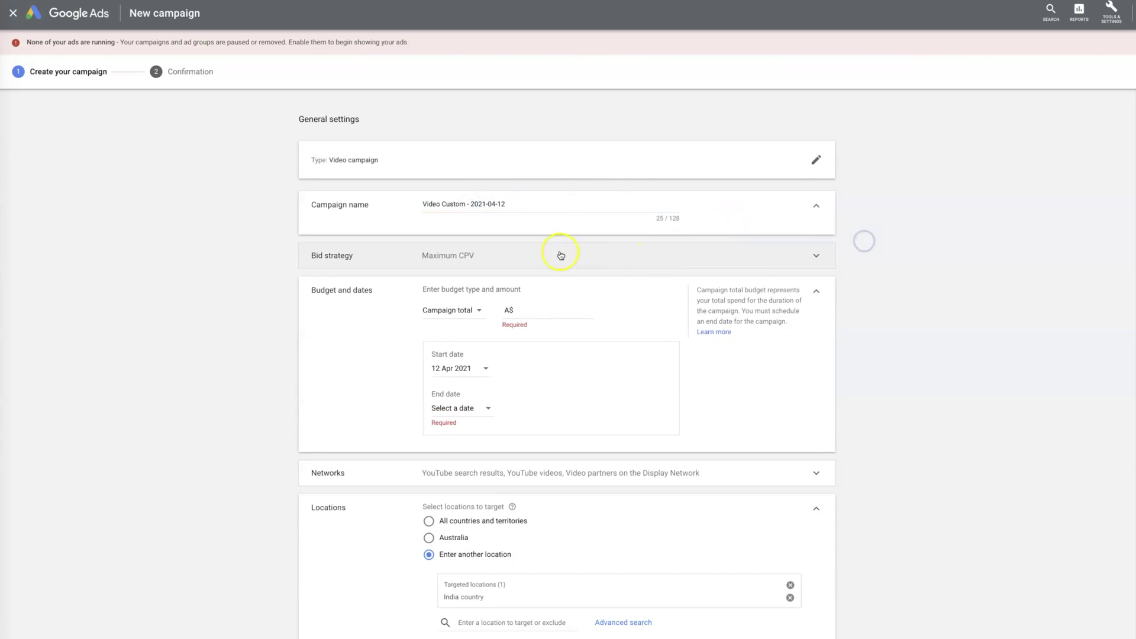
# Review the campaign's bid strategy choices and keep Maximum CPV.
pyautogui.scroll(-1, 561, 254)
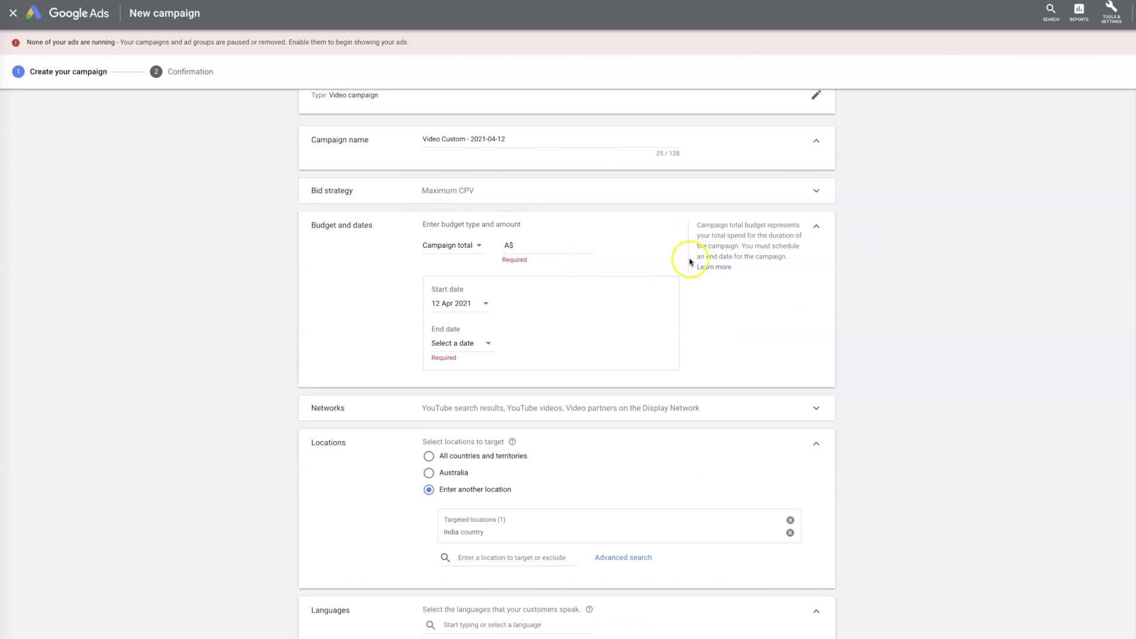
pyautogui.click(538, 197)
pyautogui.click(467, 204)
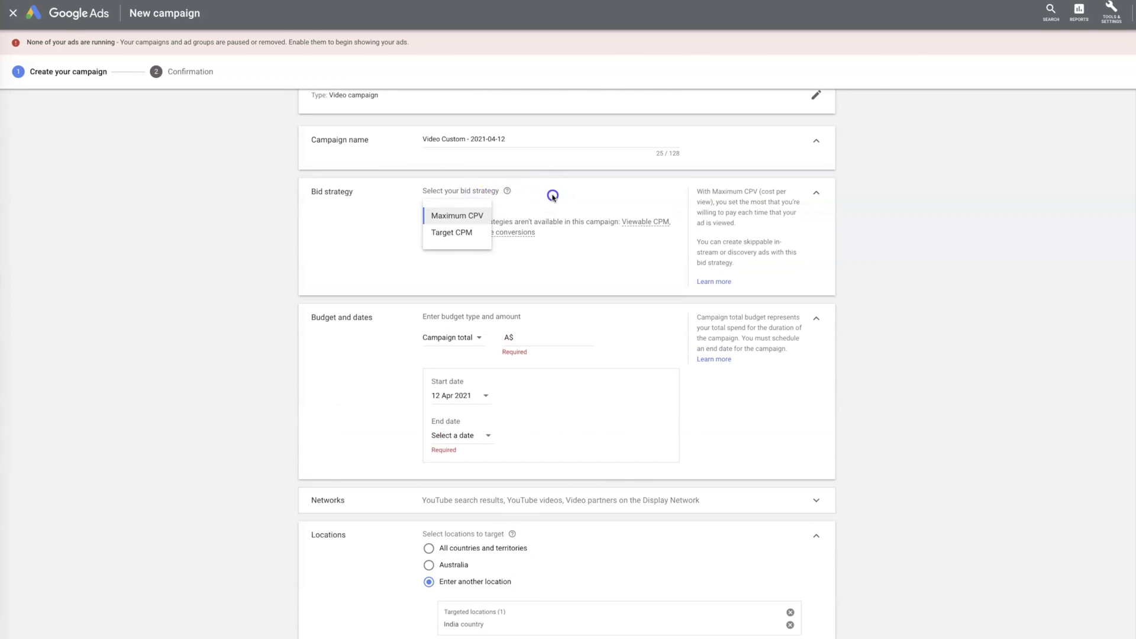
pyautogui.click(466, 208)
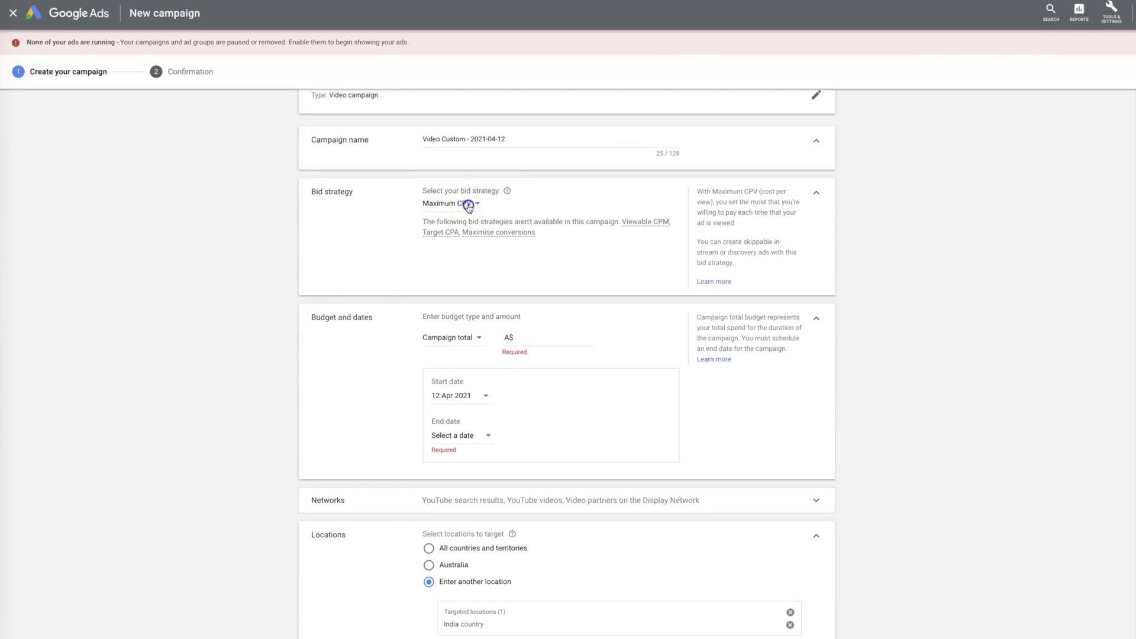
pyautogui.click(468, 205)
pyautogui.click(538, 197)
pyautogui.click(590, 291)
pyautogui.click(816, 193)
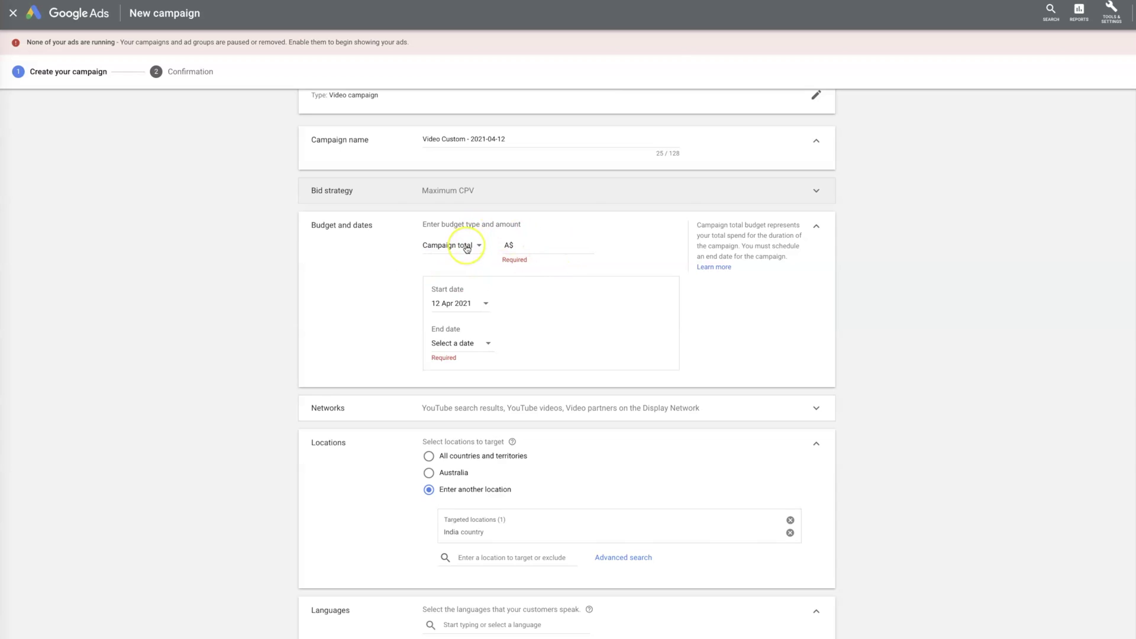
# Change the campaign budget type to Daily and set the amount to A$5.00.
pyautogui.click(532, 246)
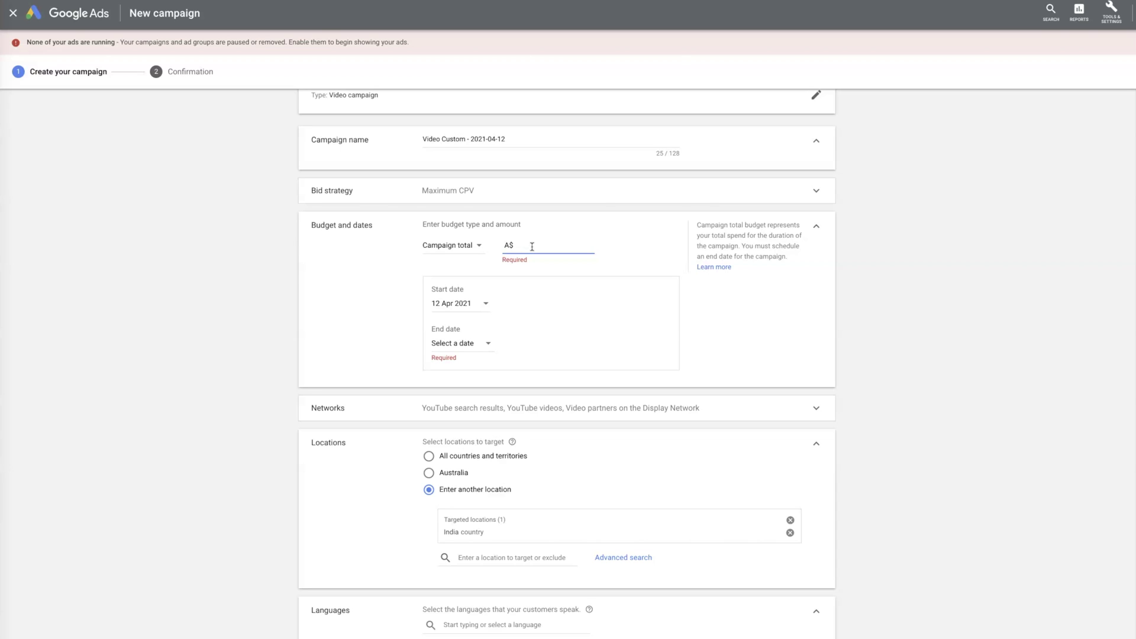
pyautogui.click(465, 245)
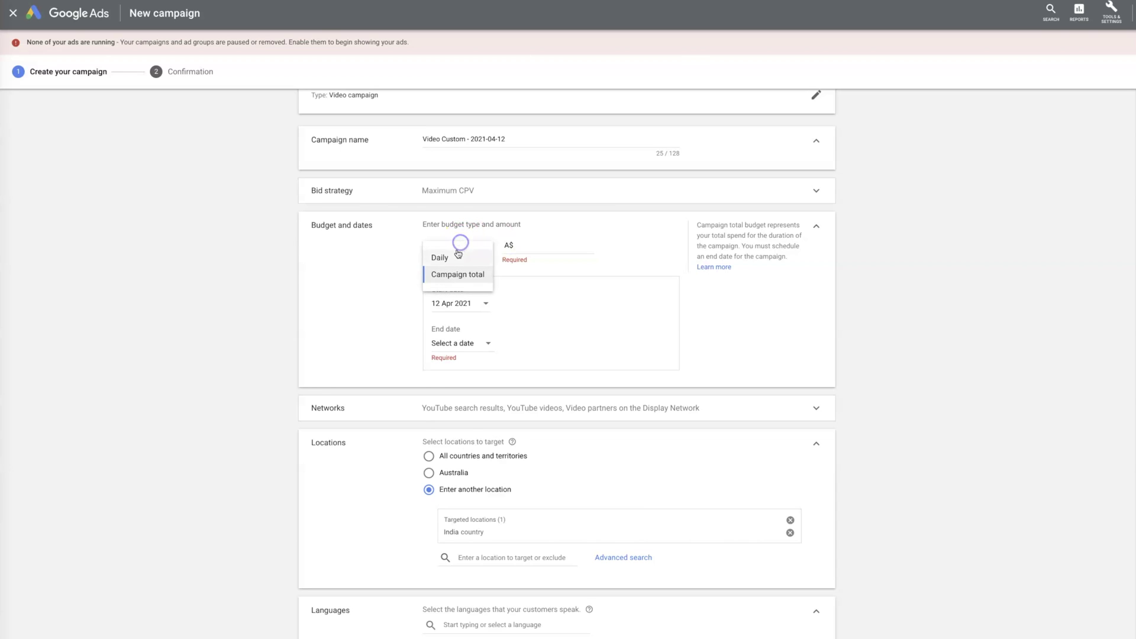
pyautogui.click(458, 255)
pyautogui.click(545, 246)
pyautogui.write('5.00')
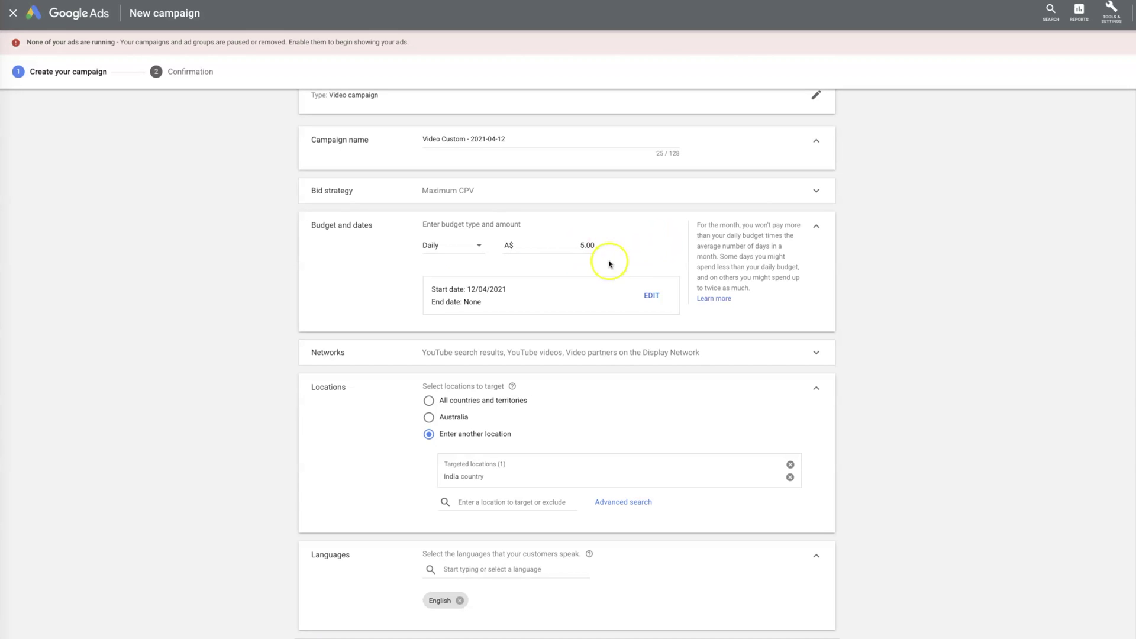
# Exclude video partners on the Display Network from the campaign's networks, keeping YouTube search results and YouTube videos.
pyautogui.scroll(-1, 582, 288)
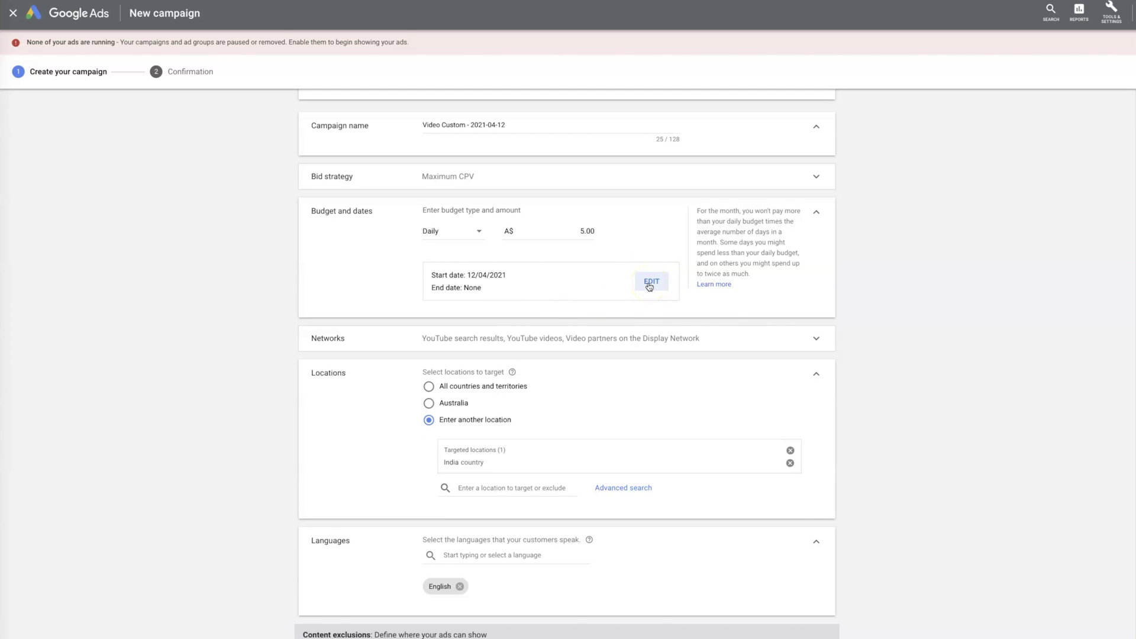
pyautogui.scroll(-1, 645, 288)
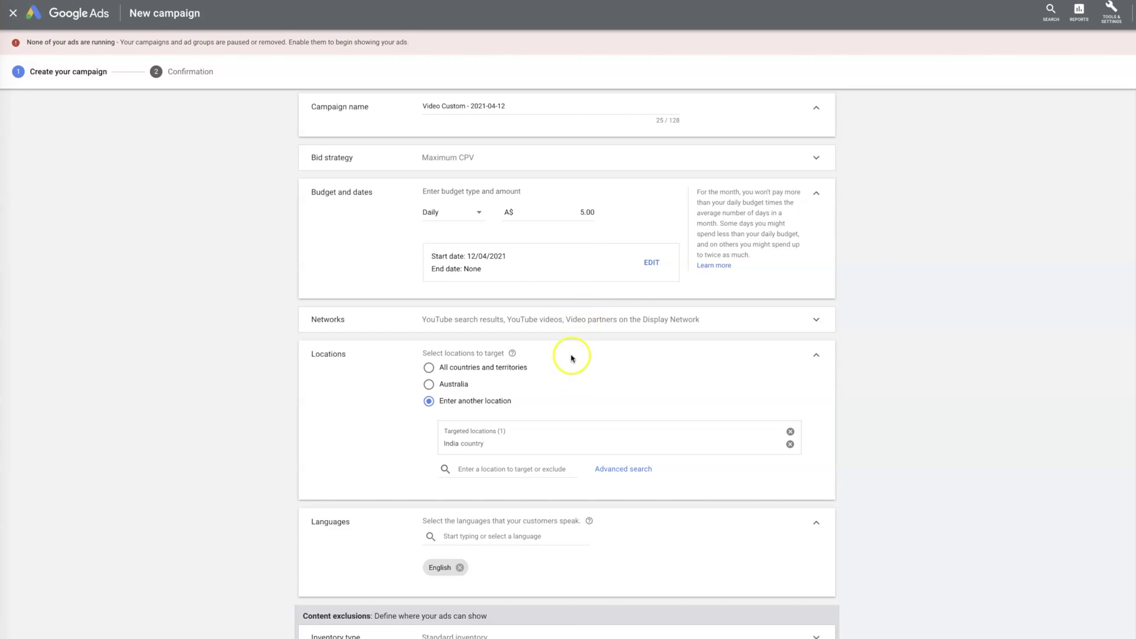
pyautogui.scroll(-1, 596, 363)
pyautogui.click(588, 302)
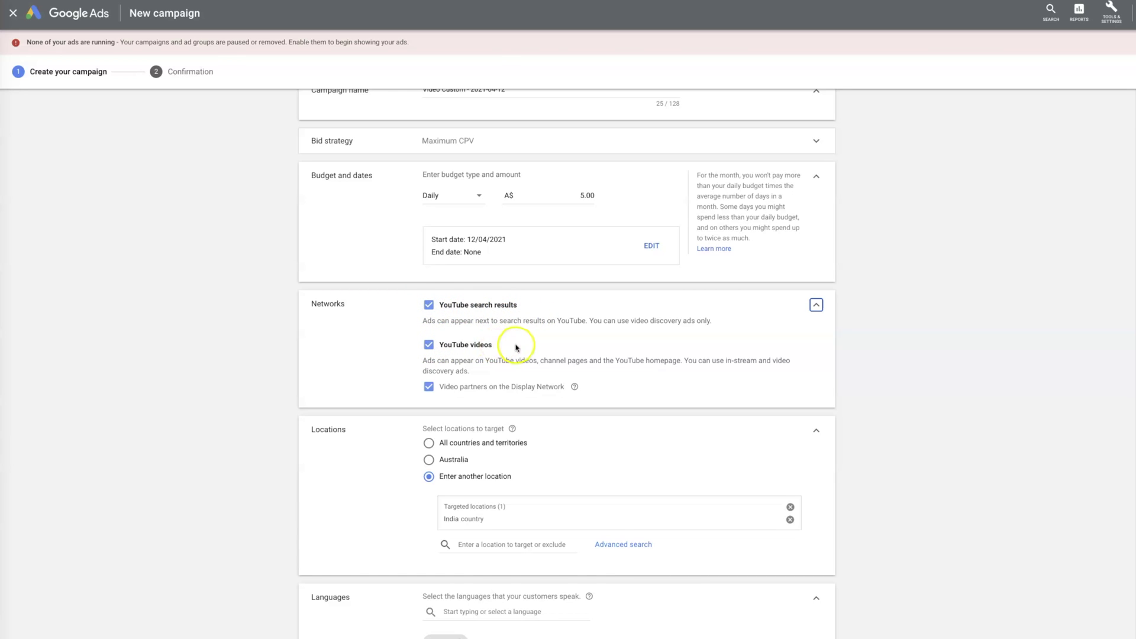
pyautogui.scroll(-1, 494, 339)
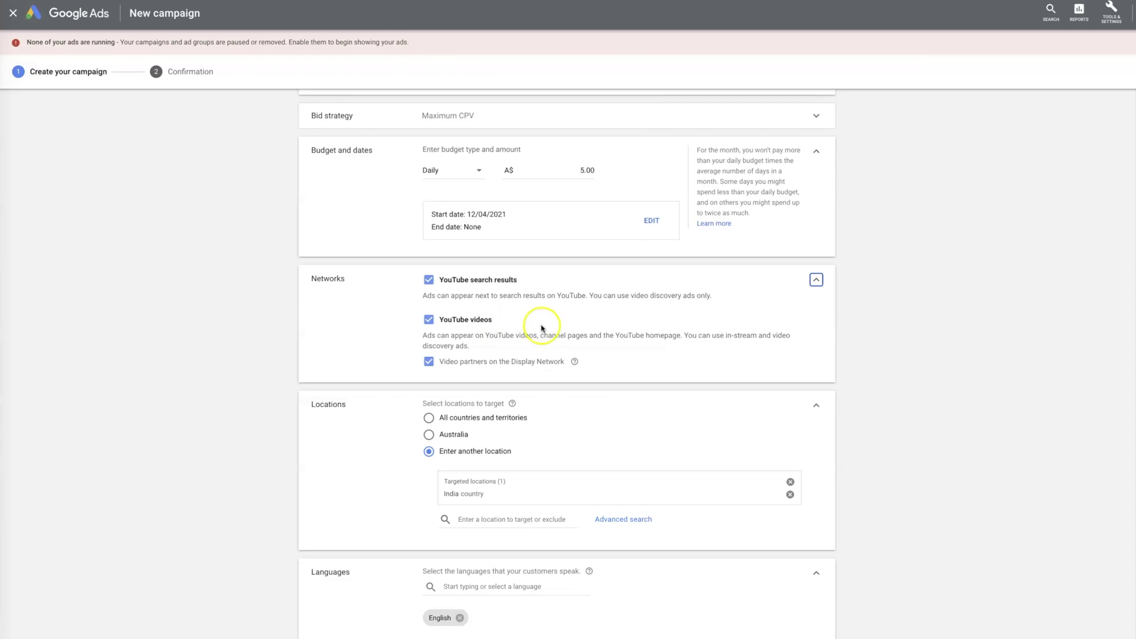
pyautogui.click(429, 362)
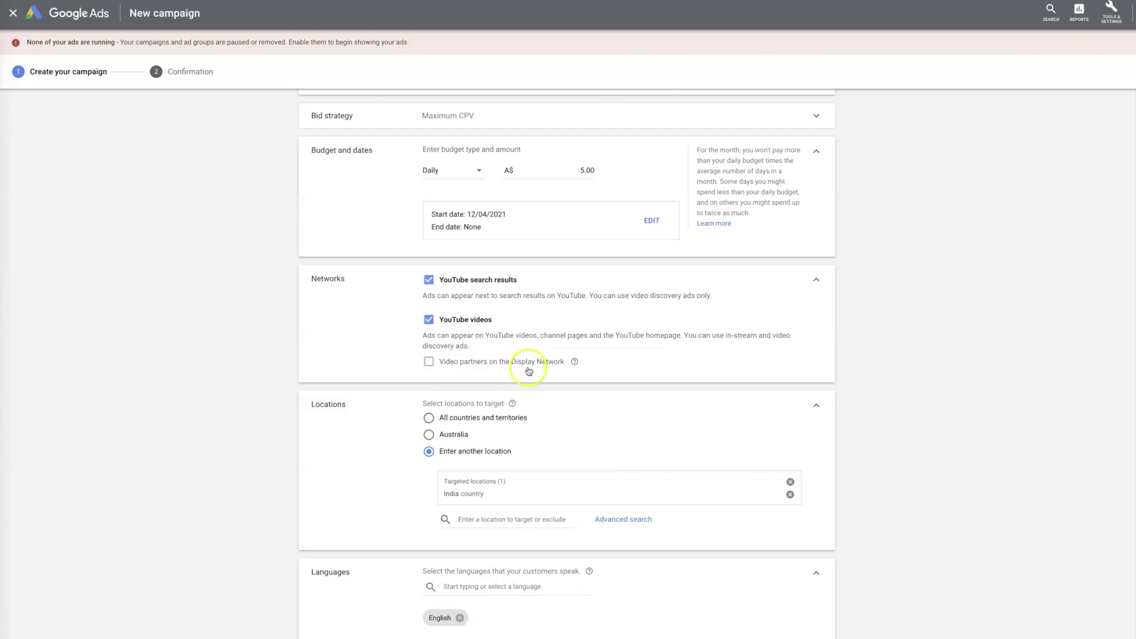
pyautogui.scroll(-1, 610, 328)
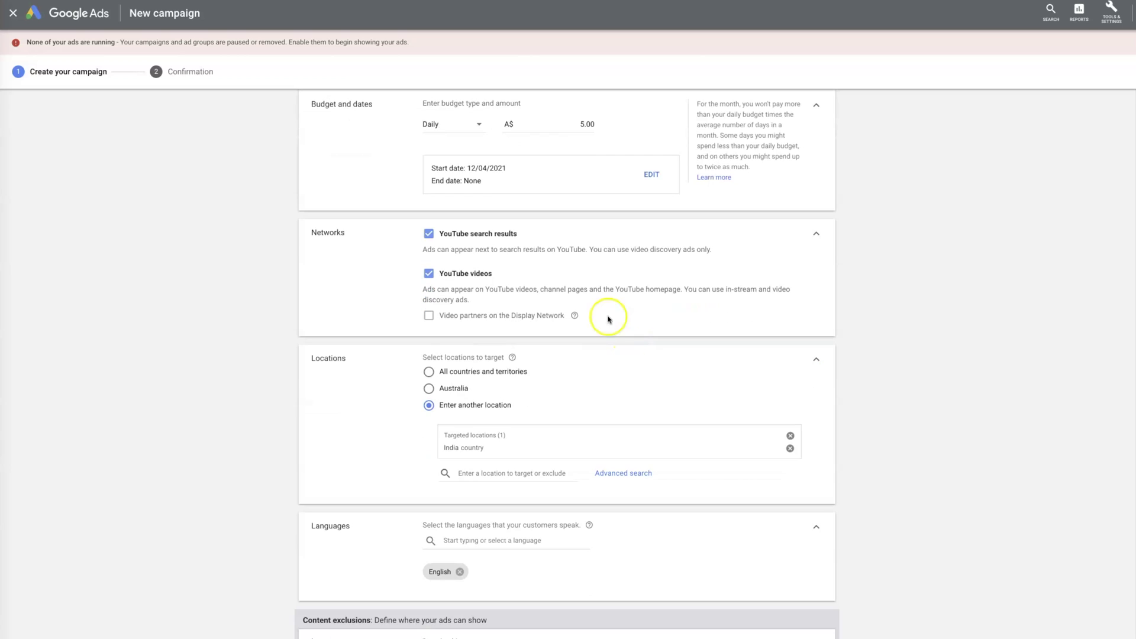
pyautogui.click(815, 236)
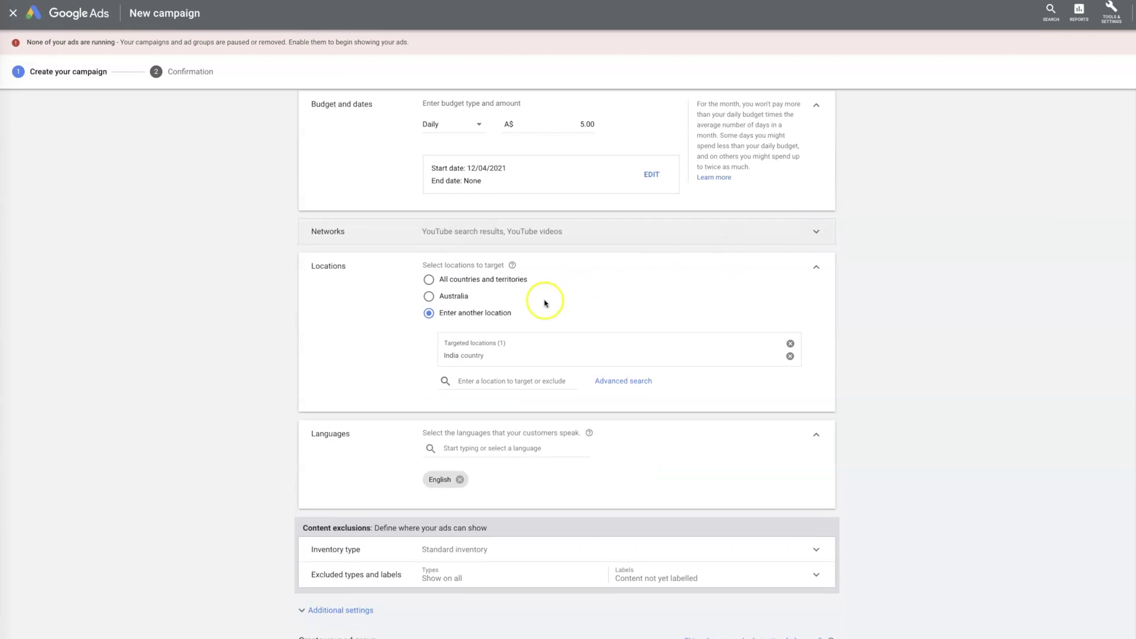
# Remove India from the targeted locations and target Australia instead.
pyautogui.click(790, 343)
pyautogui.click(510, 338)
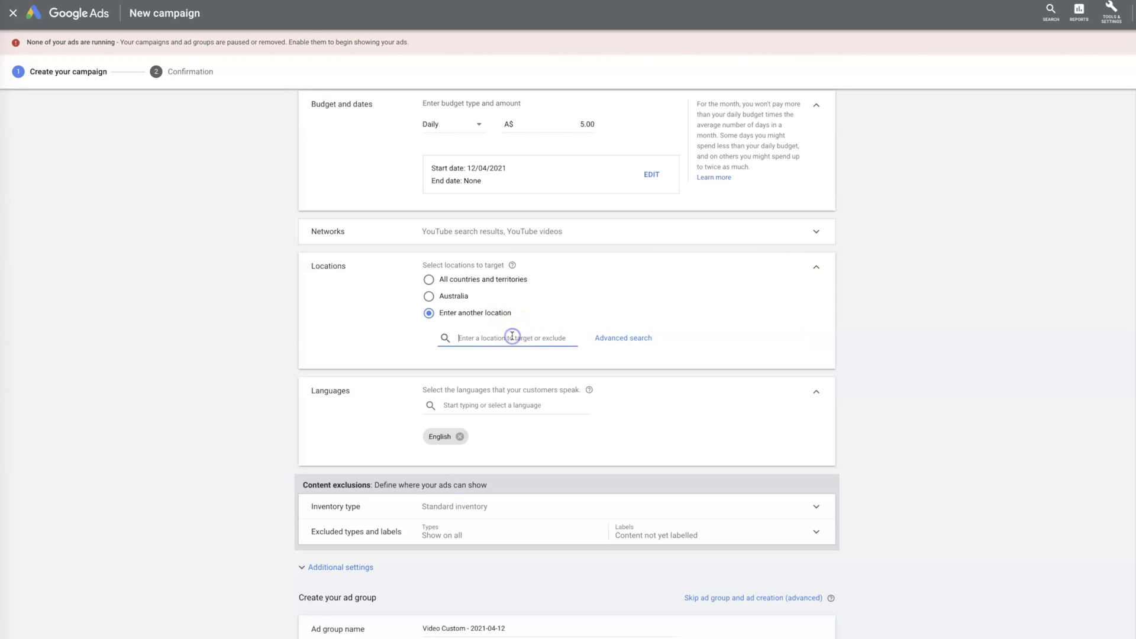
pyautogui.write('a')
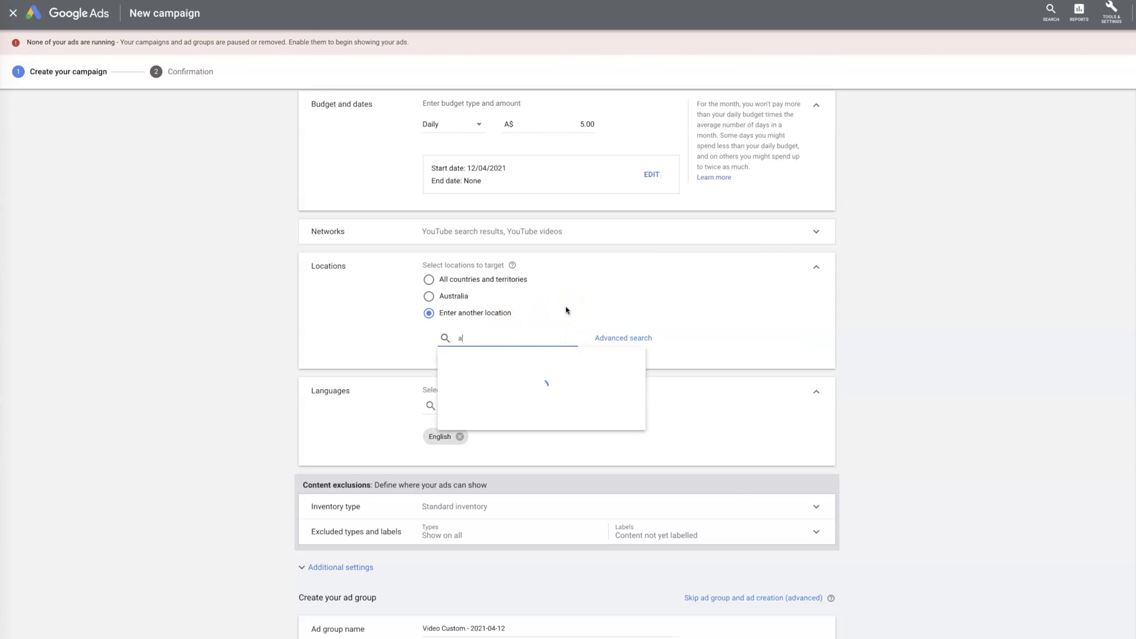
pyautogui.write('ustralia')
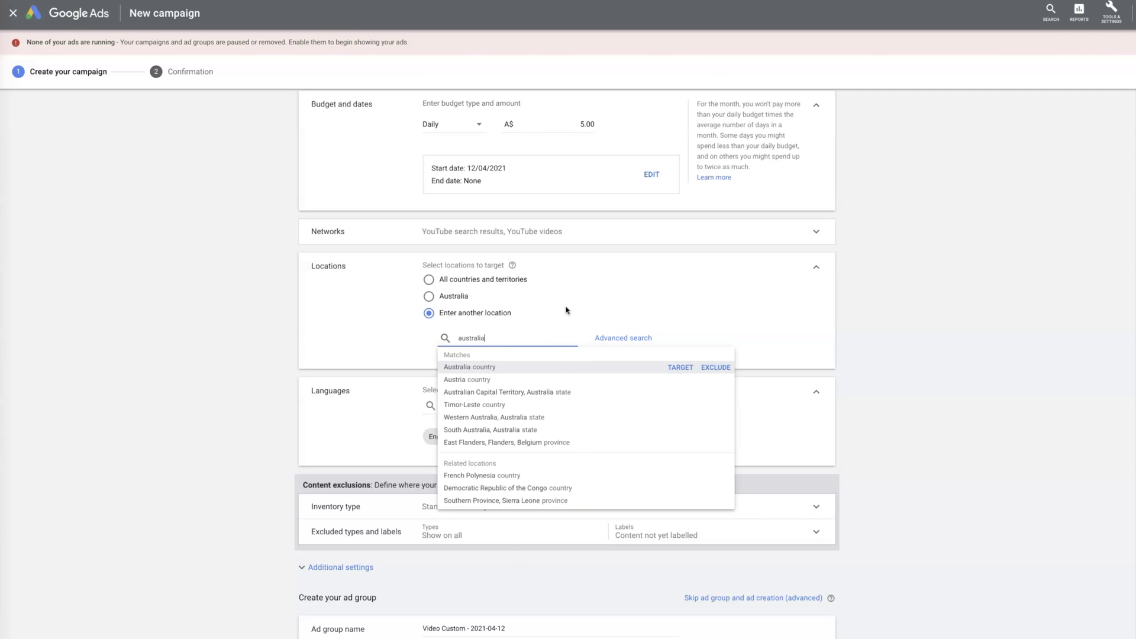
pyautogui.click(542, 367)
# Add the United States, Canada and India as targeted countries.
pyautogui.click(513, 383)
pyautogui.write('uni')
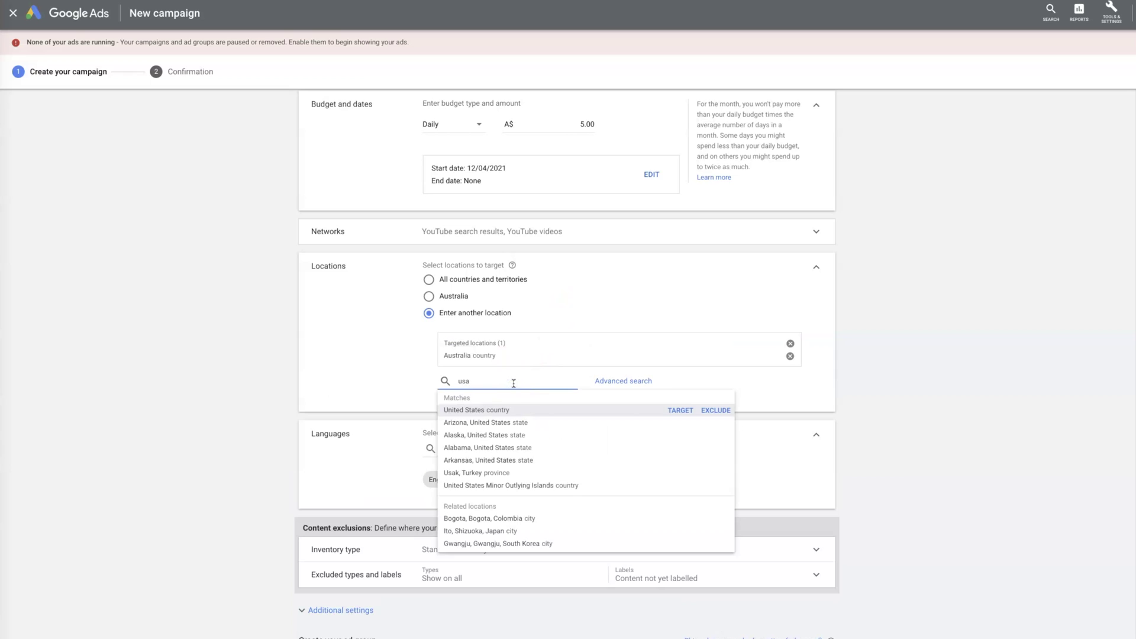
pyautogui.click(491, 408)
pyautogui.click(502, 393)
pyautogui.write('canad')
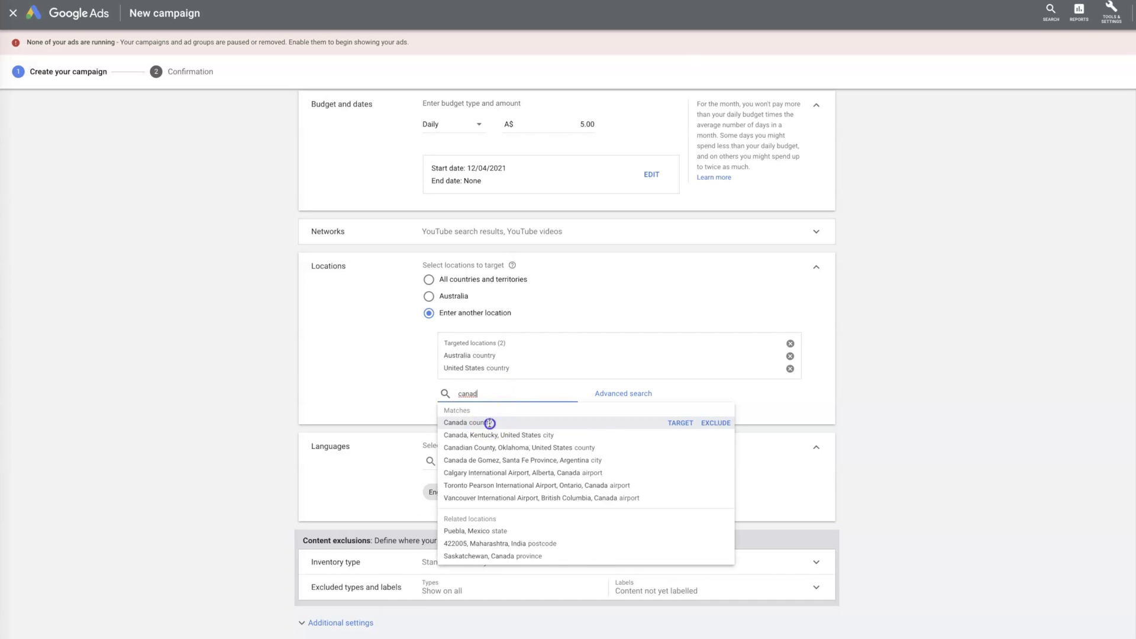
pyautogui.click(489, 422)
pyautogui.click(502, 422)
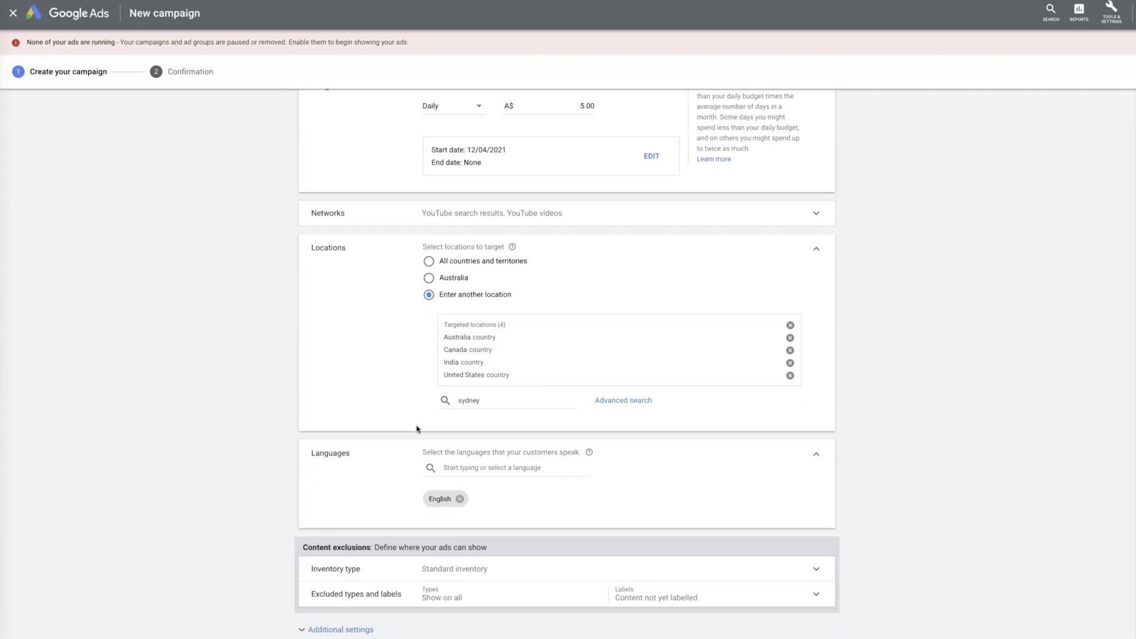
# Review the language setting and the inventory type options, keeping Standard inventory.
pyautogui.scroll(-1, 698, 380)
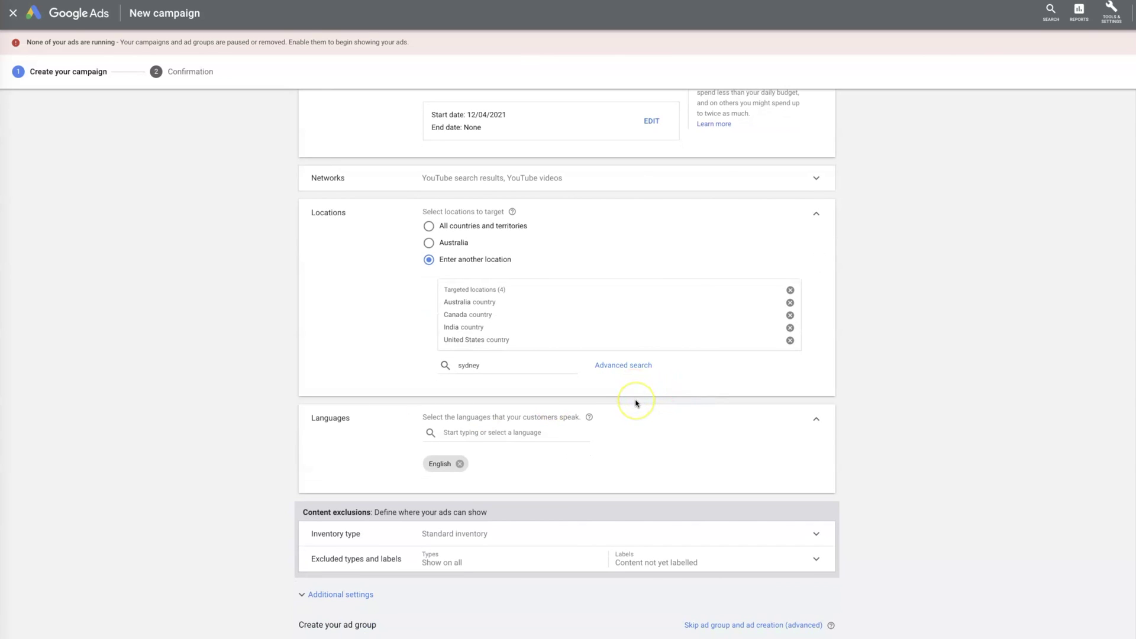
pyautogui.scroll(-3, 621, 384)
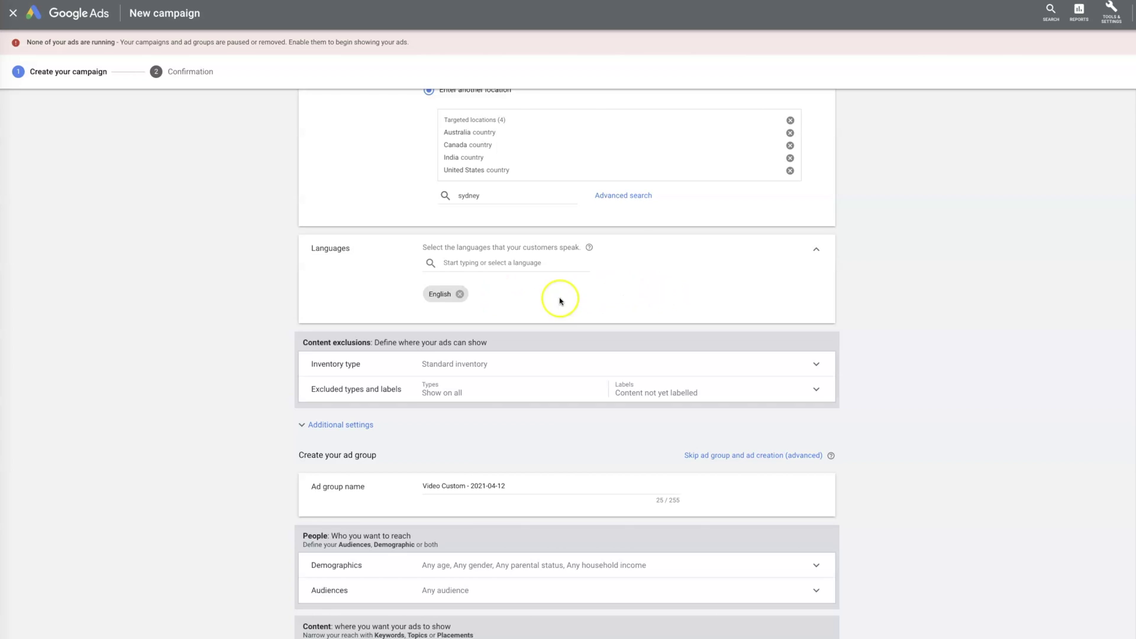
pyautogui.scroll(-1, 621, 300)
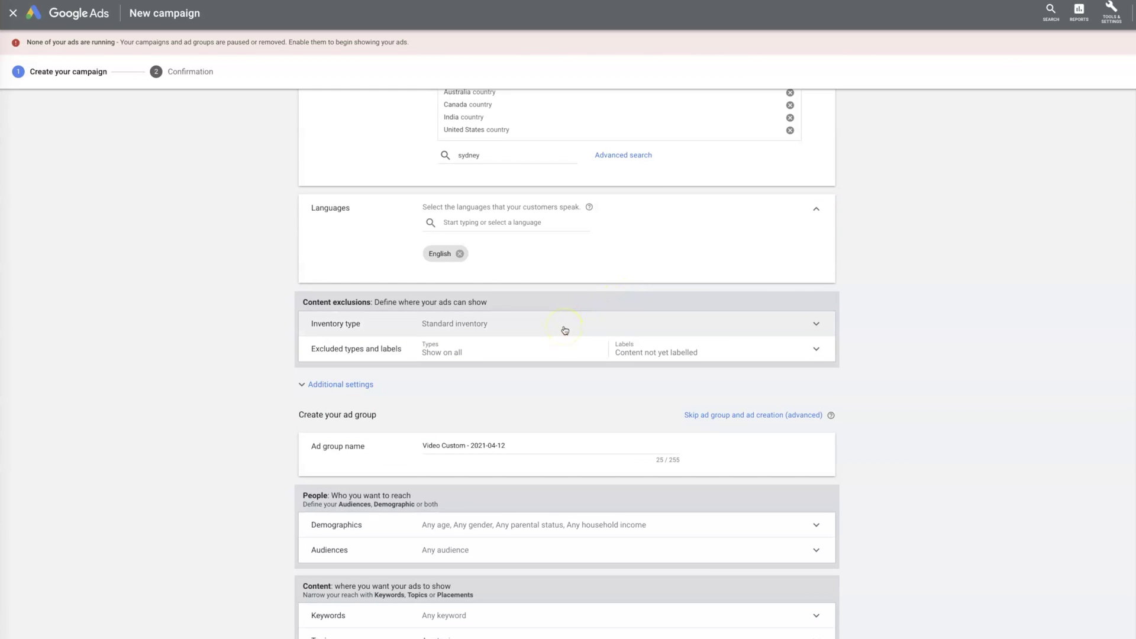
pyautogui.click(565, 330)
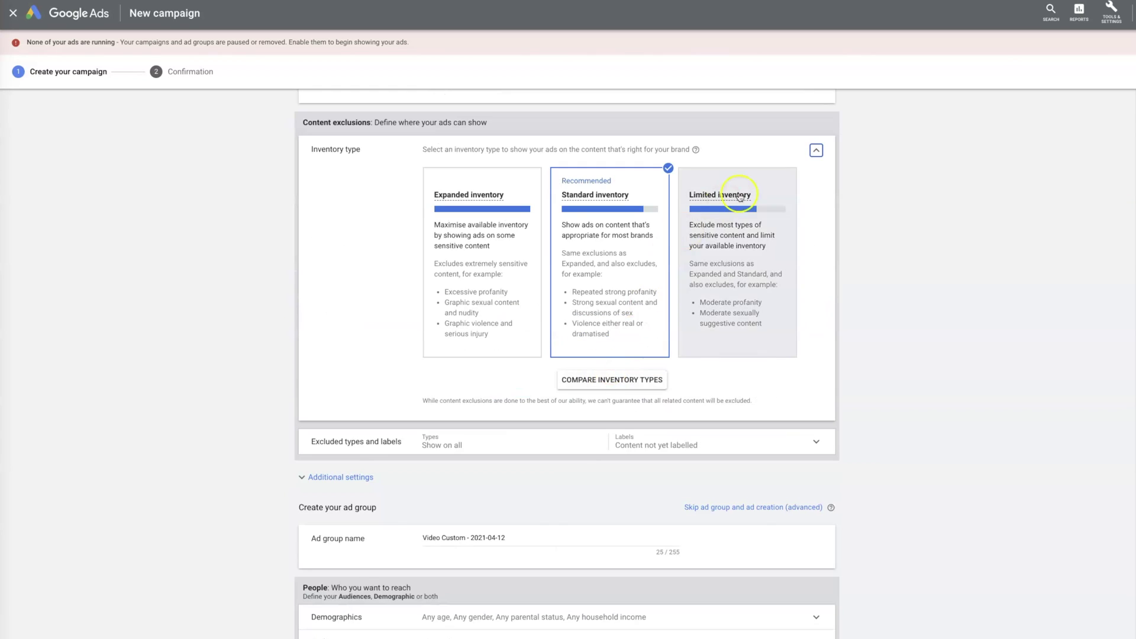
pyautogui.click(816, 151)
pyautogui.scroll(2, 578, 254)
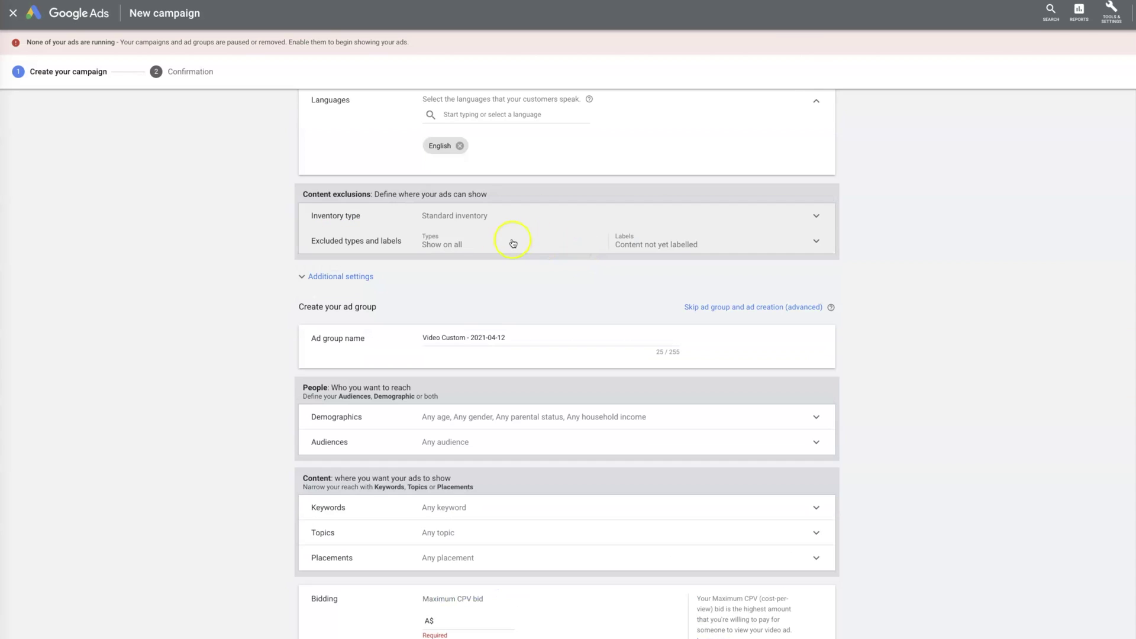
# Examine the content types and digital content labels that can be excluded from the campaign.
pyautogui.click(512, 242)
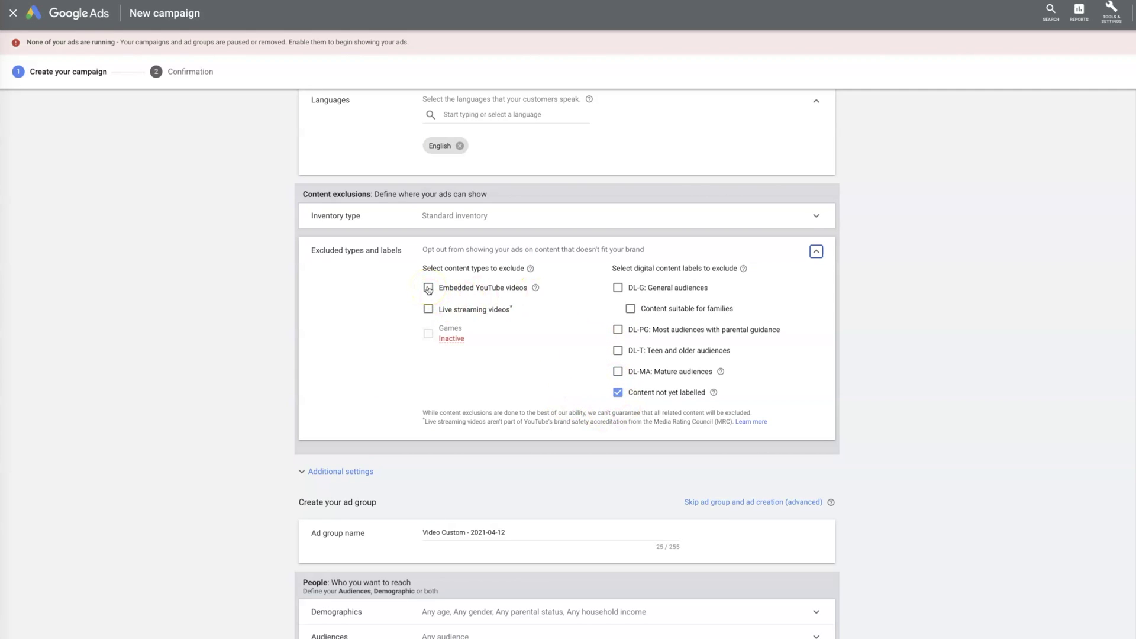
pyautogui.click(430, 310)
pyautogui.click(428, 288)
pyautogui.click(817, 253)
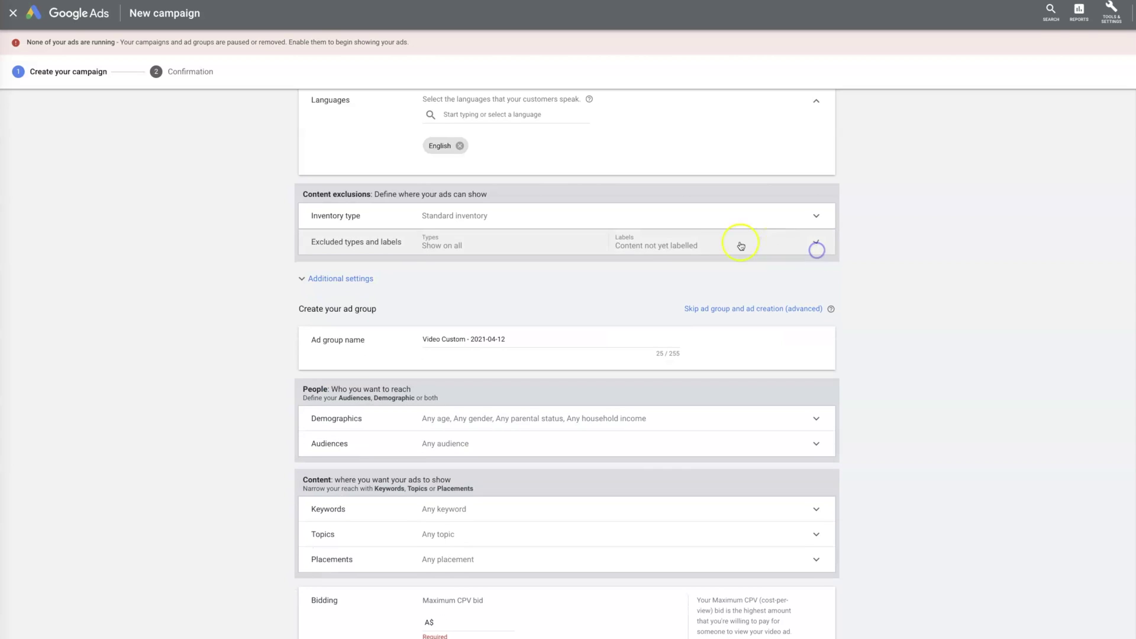
# Expand the campaign's additional settings and review the conversions options.
pyautogui.click(407, 271)
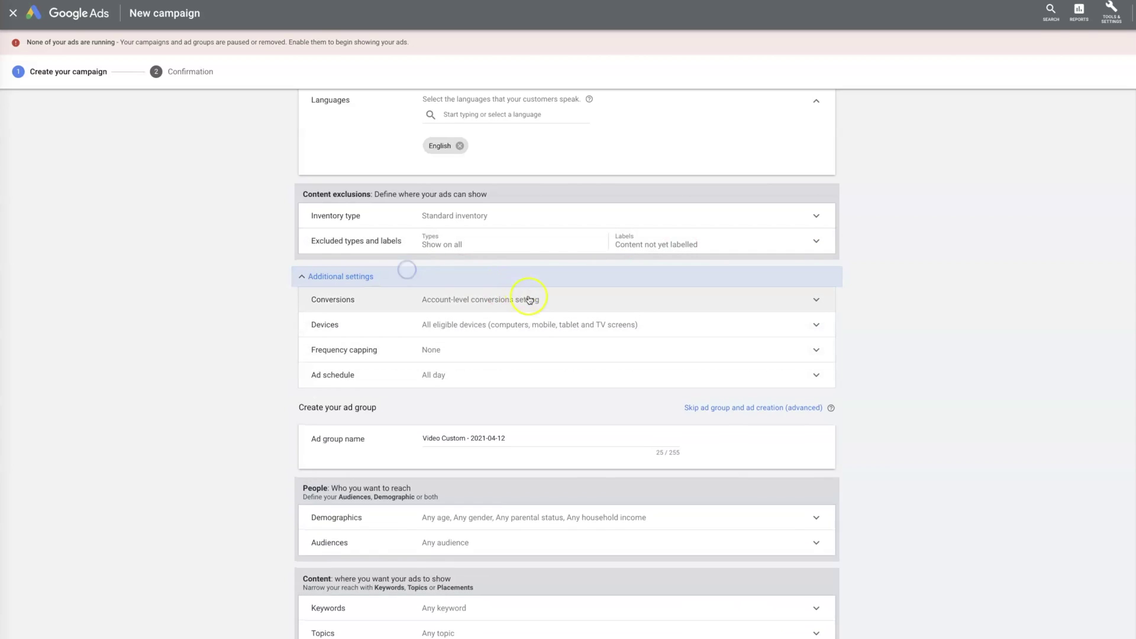
pyautogui.click(583, 303)
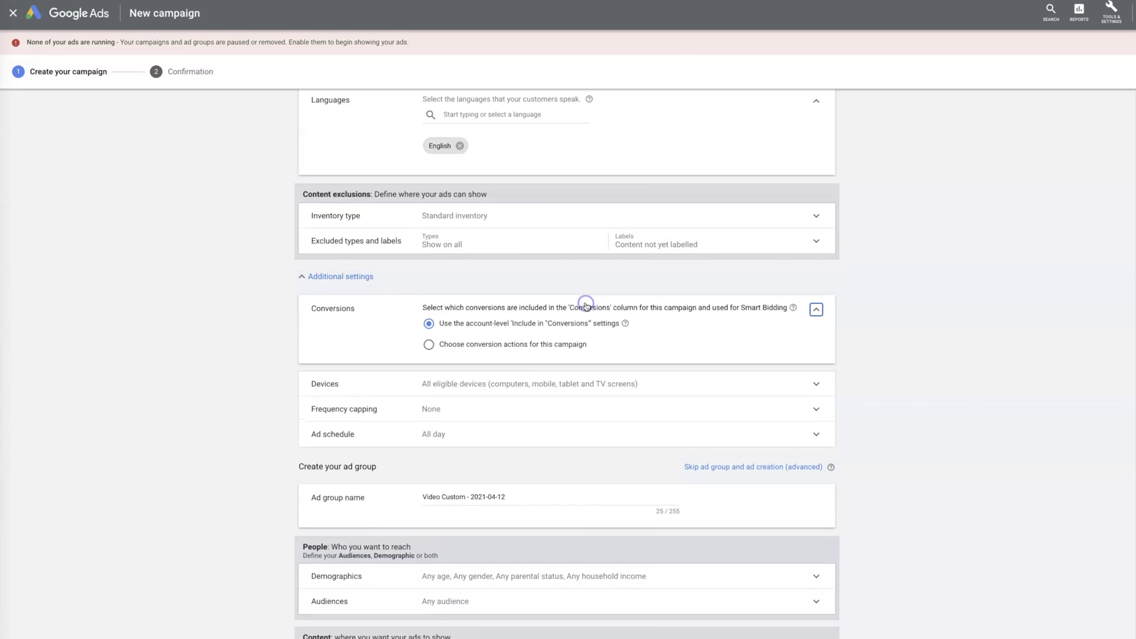
pyautogui.click(817, 312)
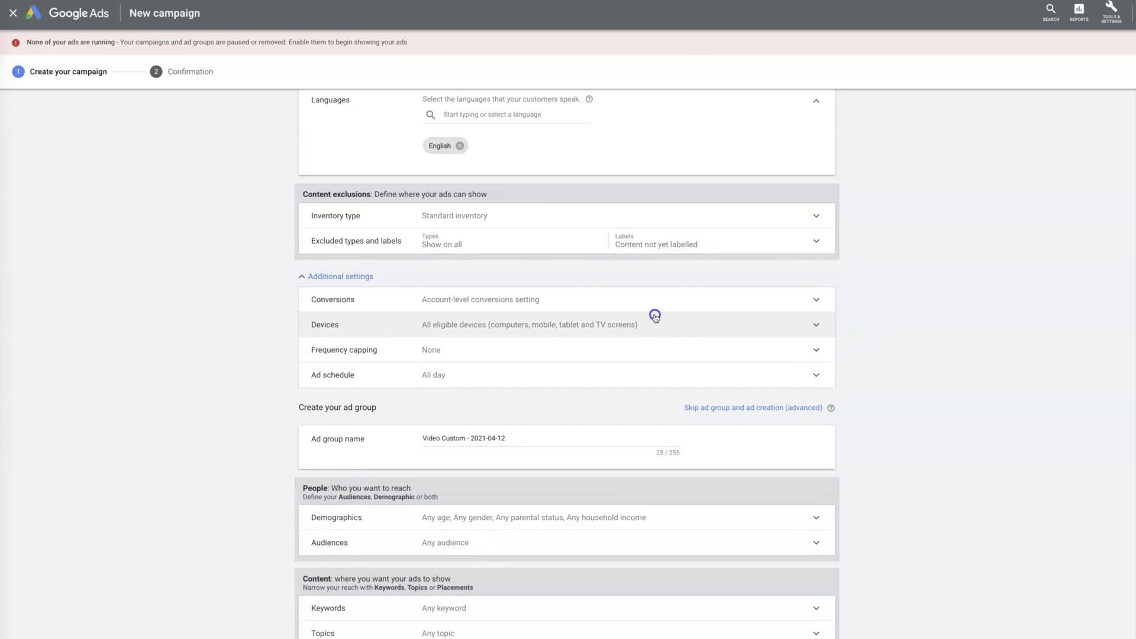
# Set specific device targeting for the campaign, excluding computers, tablets and TV screens so only mobile phones are targeted.
pyautogui.click(655, 322)
pyautogui.click(428, 356)
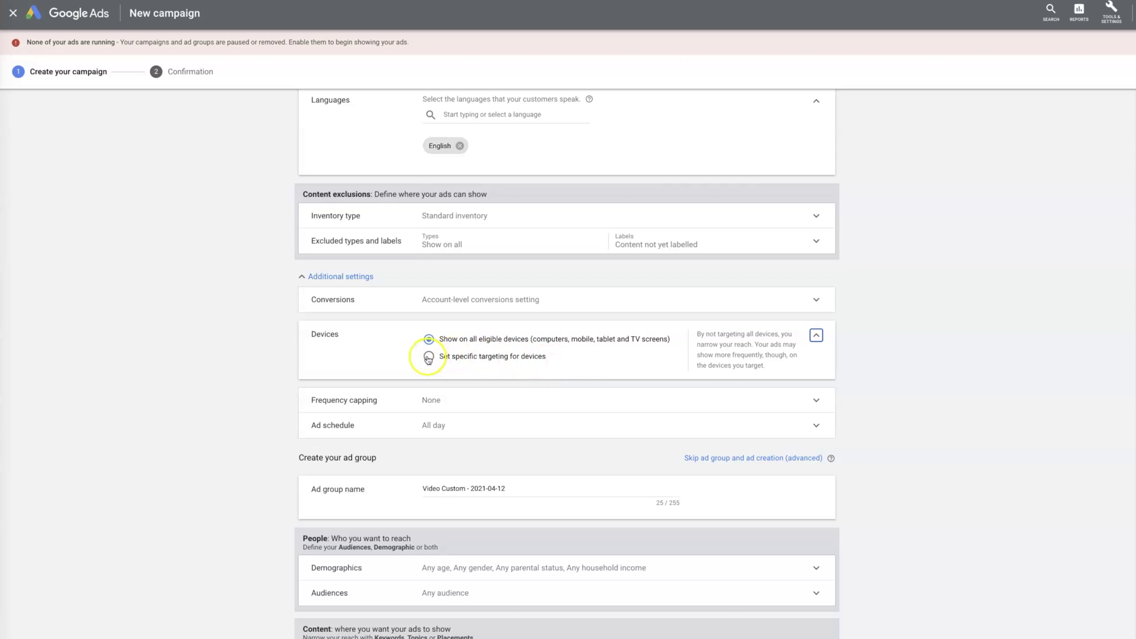
pyautogui.click(449, 371)
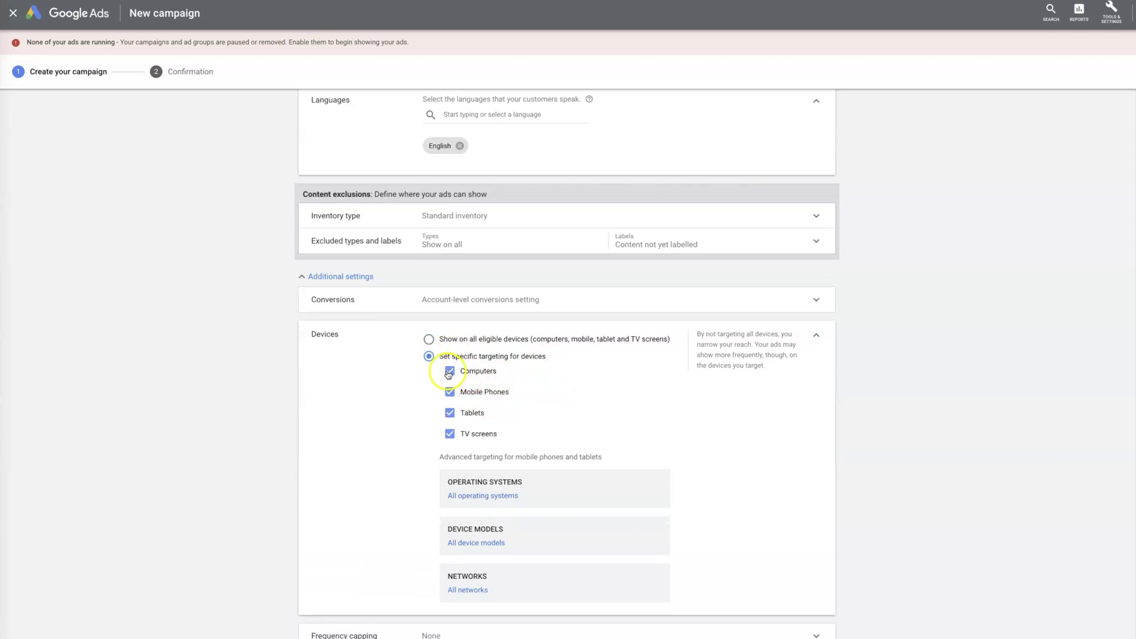
pyautogui.click(449, 413)
pyautogui.click(449, 434)
pyautogui.scroll(-1, 645, 350)
pyautogui.click(629, 353)
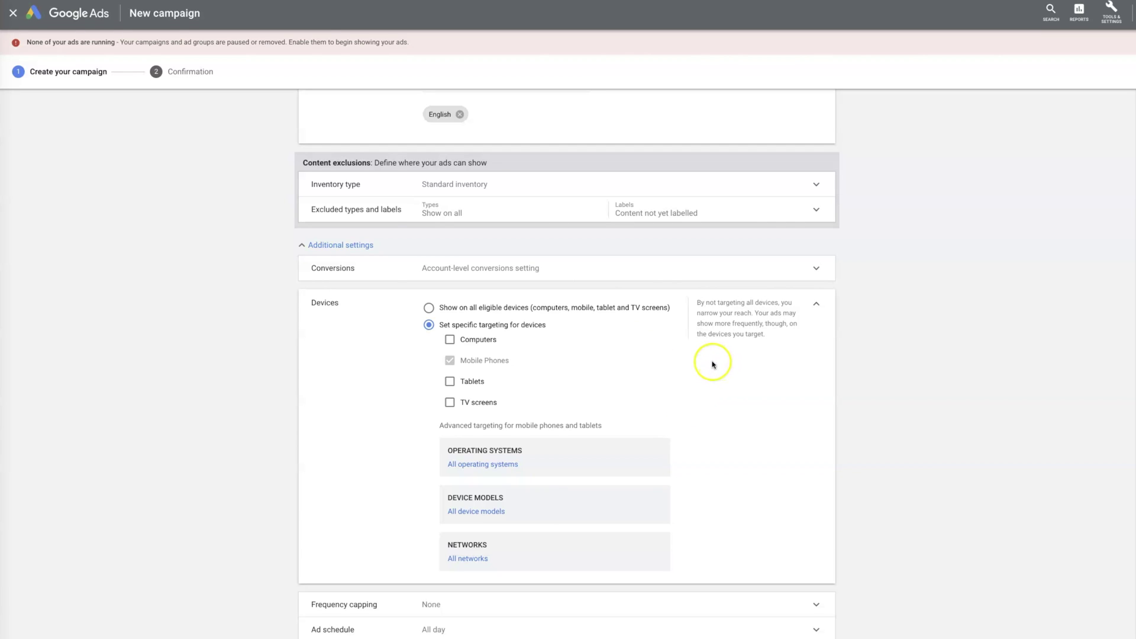
pyautogui.scroll(-2, 713, 362)
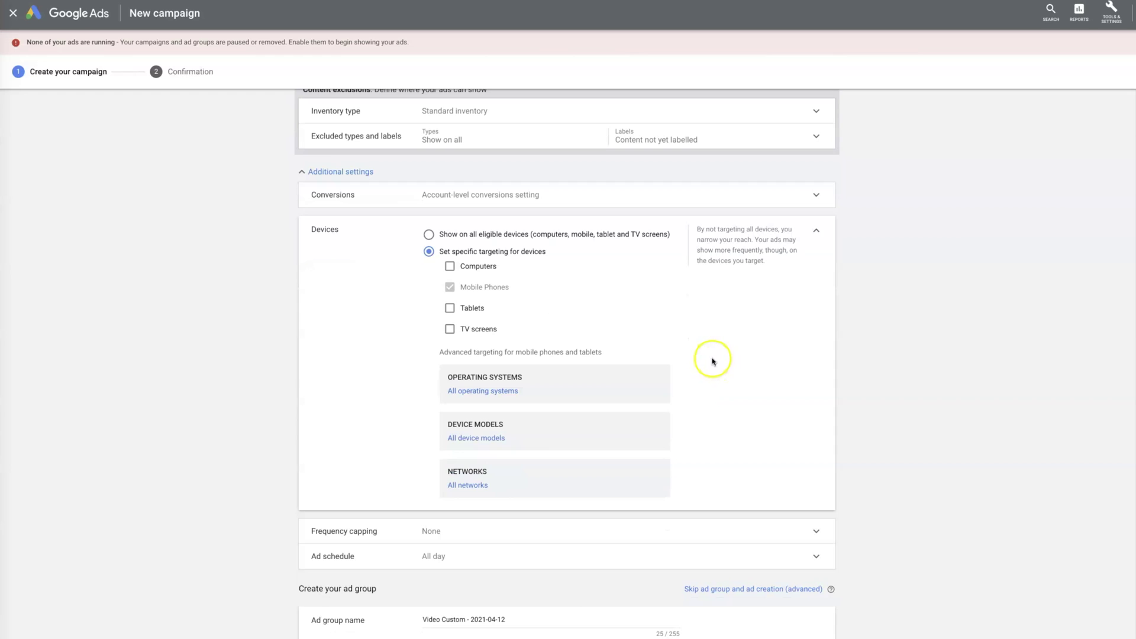
# Include computers in the targeted devices alongside mobile phones, then check the device selection.
pyautogui.click(450, 267)
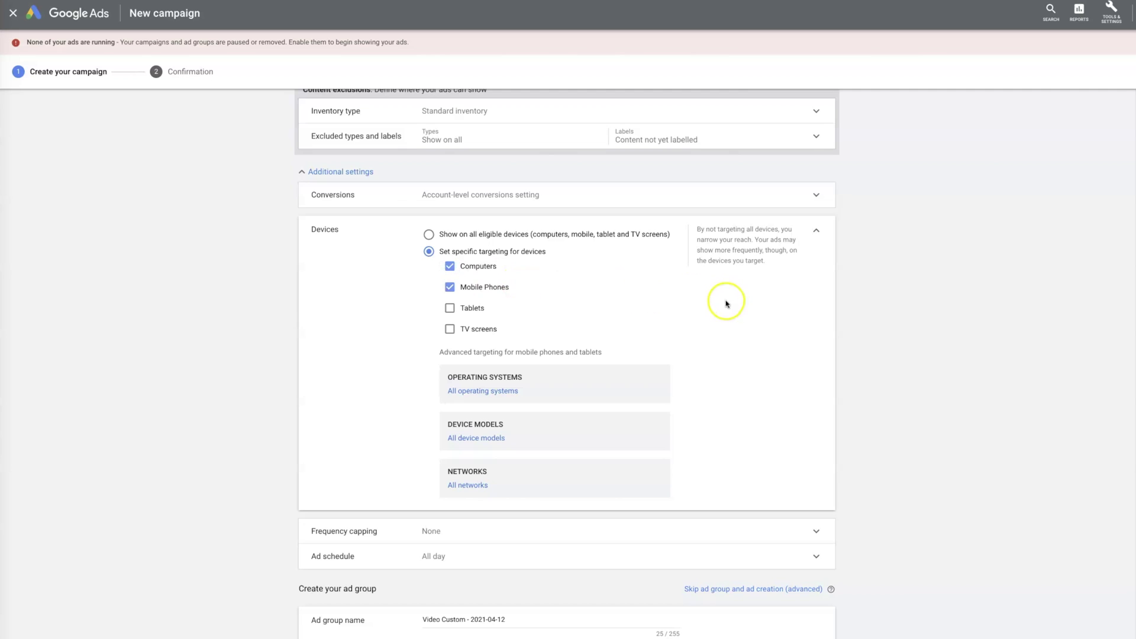
pyautogui.click(808, 237)
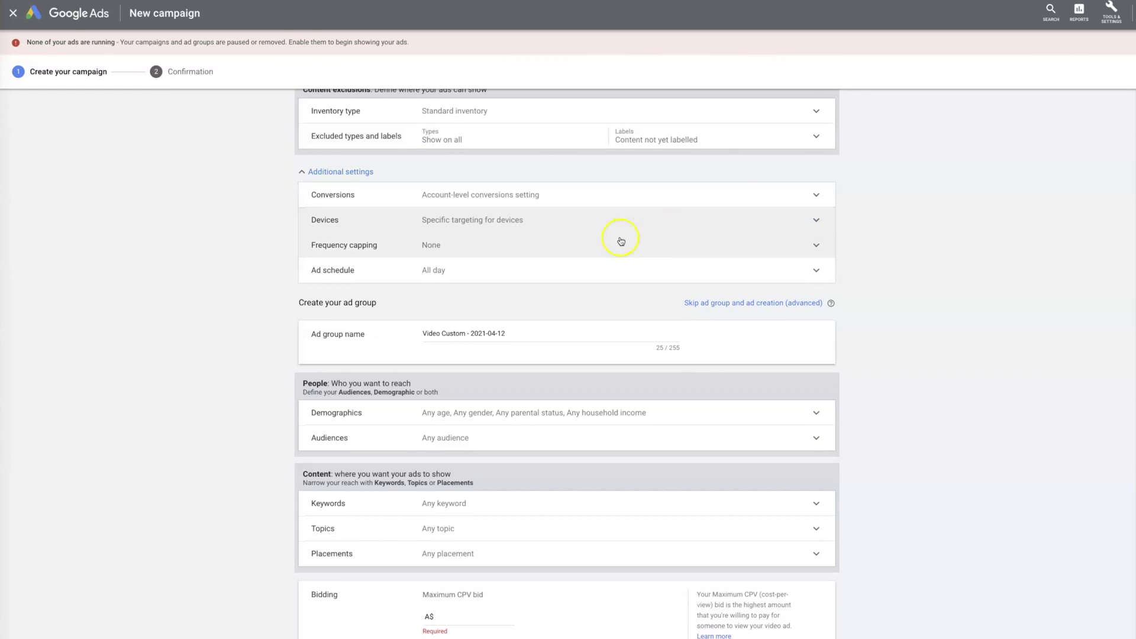
pyautogui.click(641, 218)
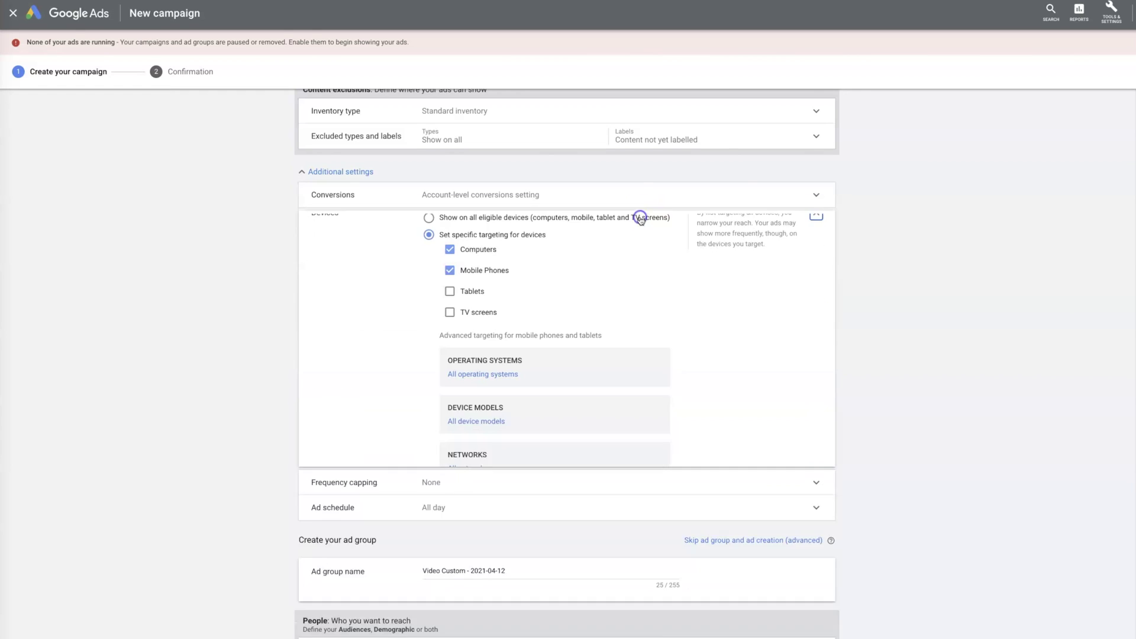
pyautogui.click(815, 230)
# Cap the campaign's impression frequency at 2 impressions per day for each viewer.
pyautogui.click(517, 253)
pyautogui.click(433, 277)
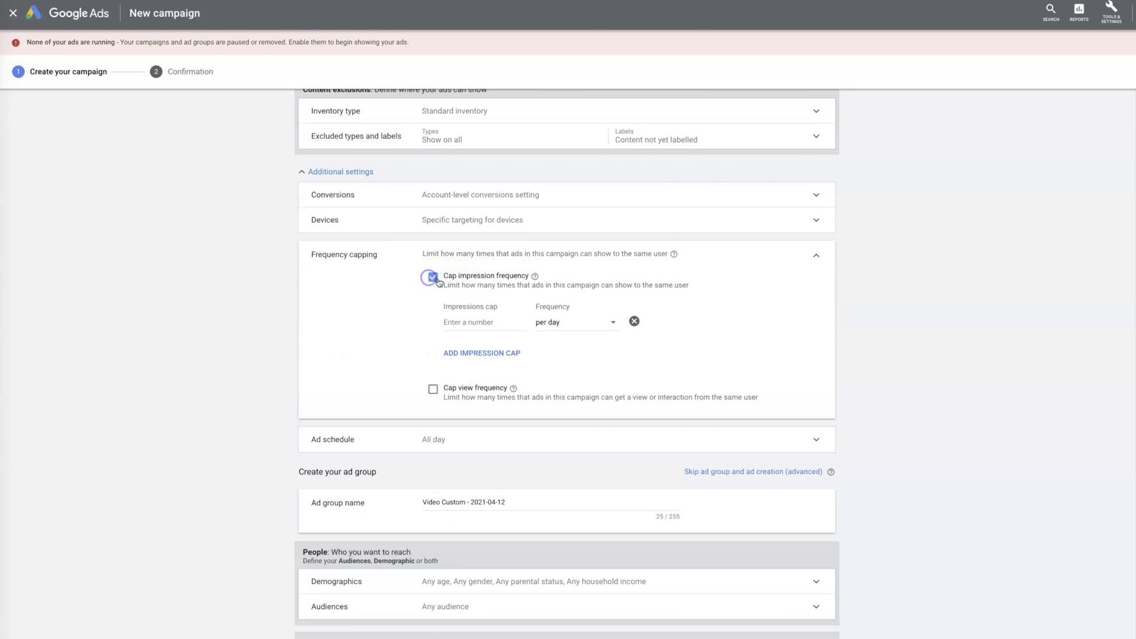
pyautogui.click(489, 322)
pyautogui.click(496, 326)
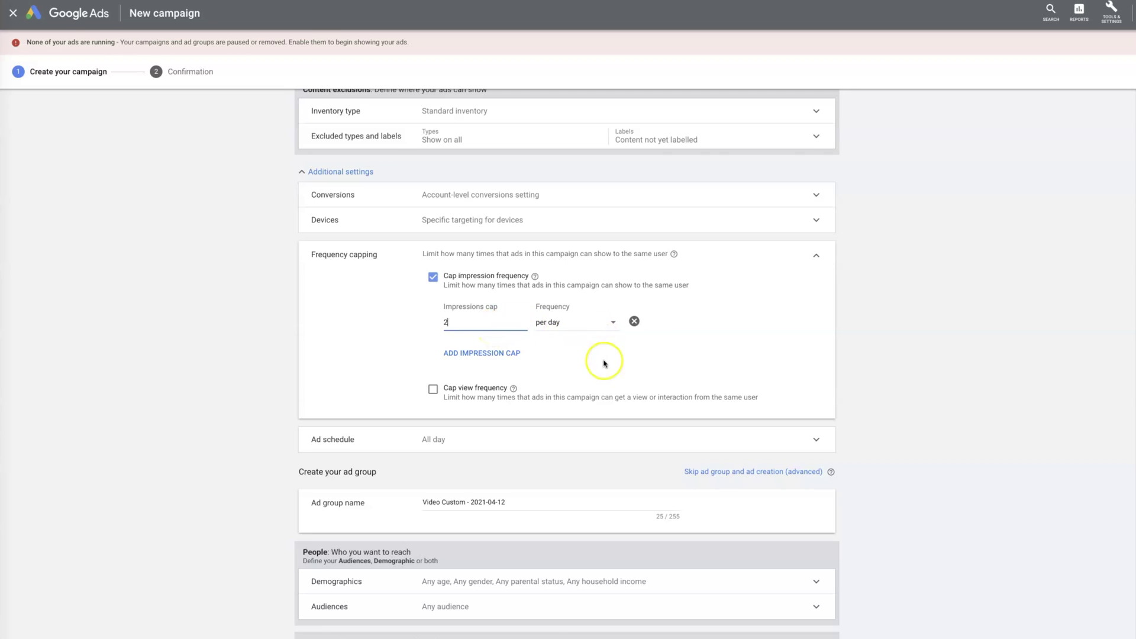
pyautogui.click(712, 303)
pyautogui.click(815, 260)
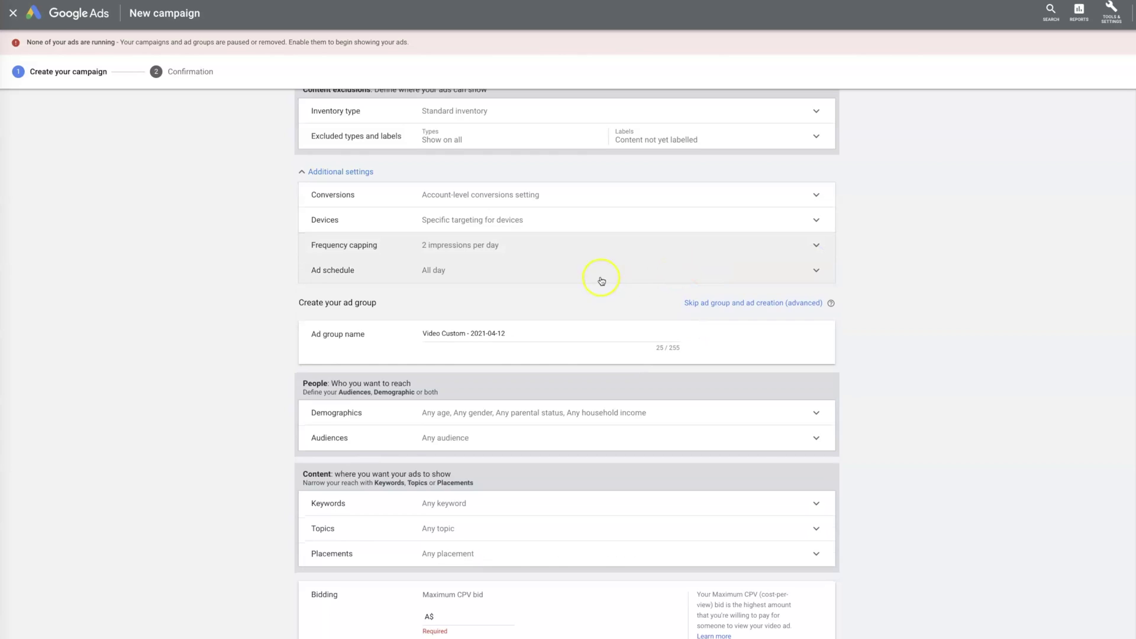
# Review the ad schedule options and the ad group name.
pyautogui.click(601, 278)
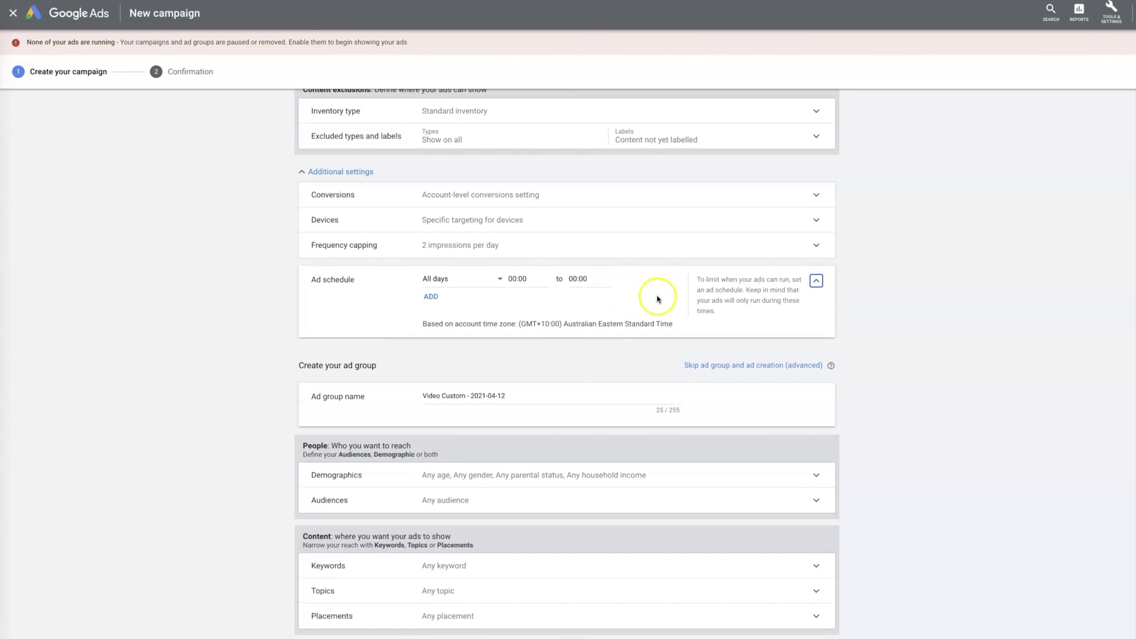
pyautogui.click(816, 281)
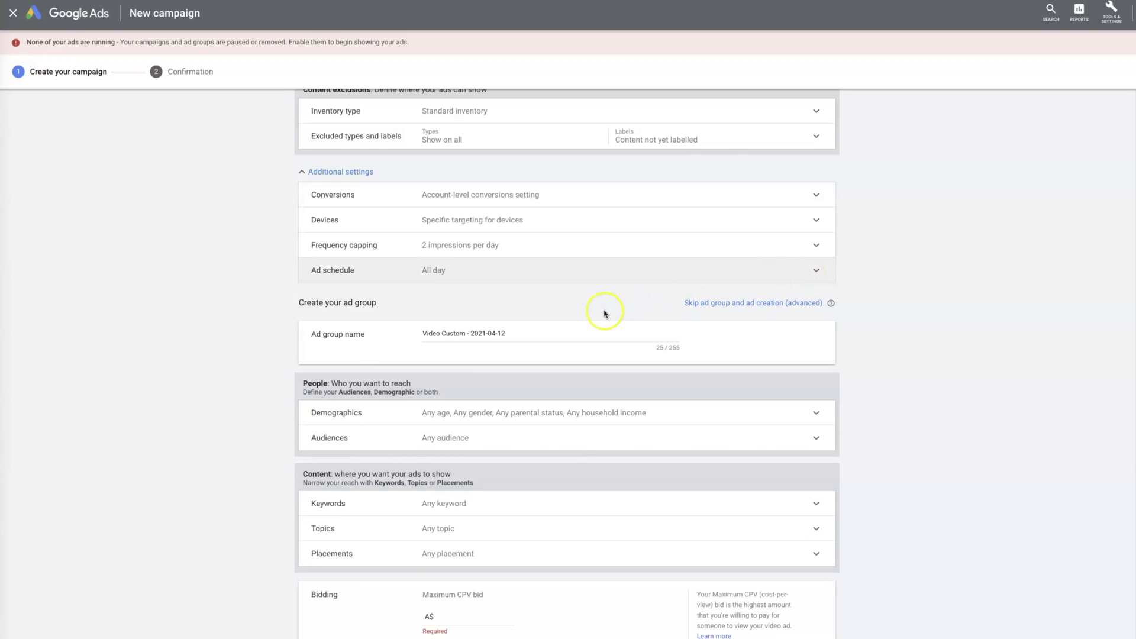
pyautogui.click(596, 332)
pyautogui.scroll(-1, 596, 334)
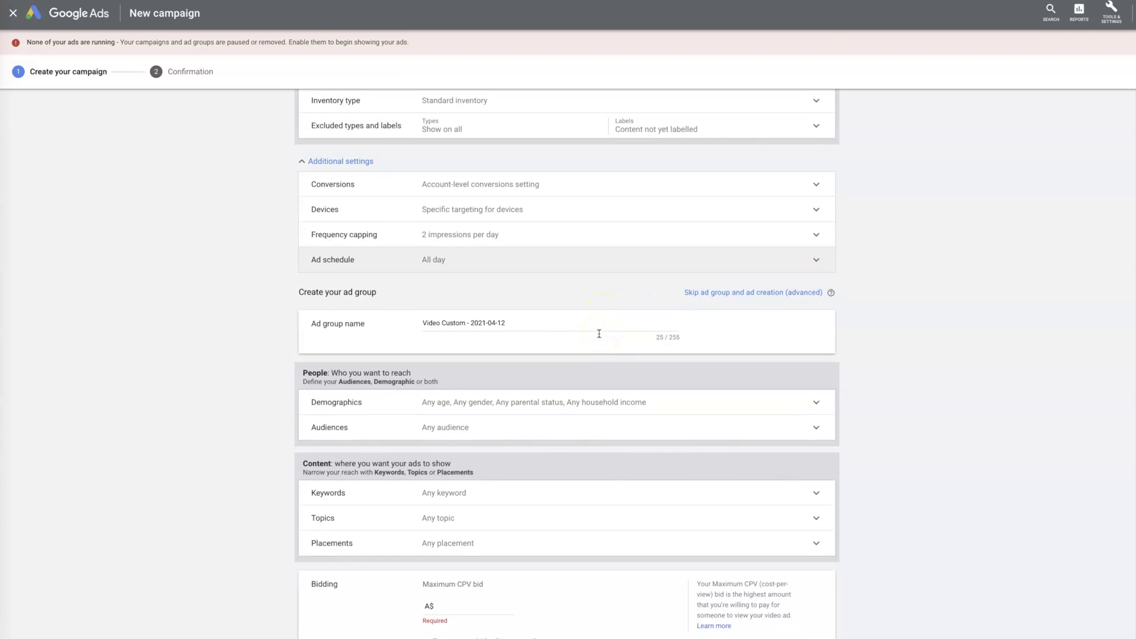
pyautogui.click(532, 322)
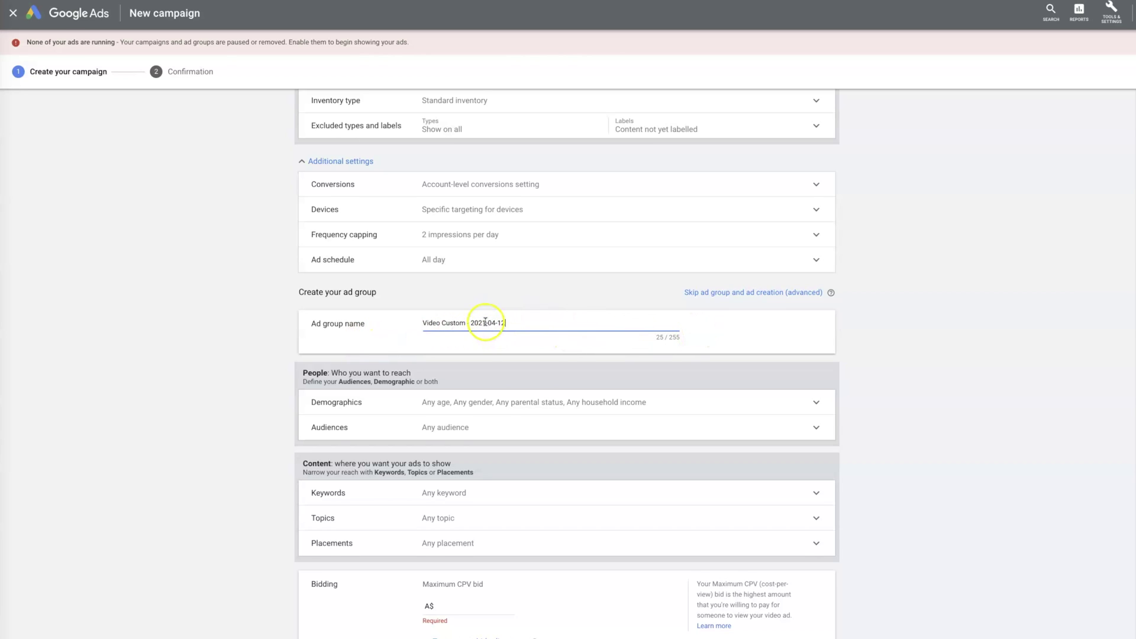
# Restrict the demographic targeting to the Male gender, excluding Female and Unknown.
pyautogui.scroll(-1, 497, 324)
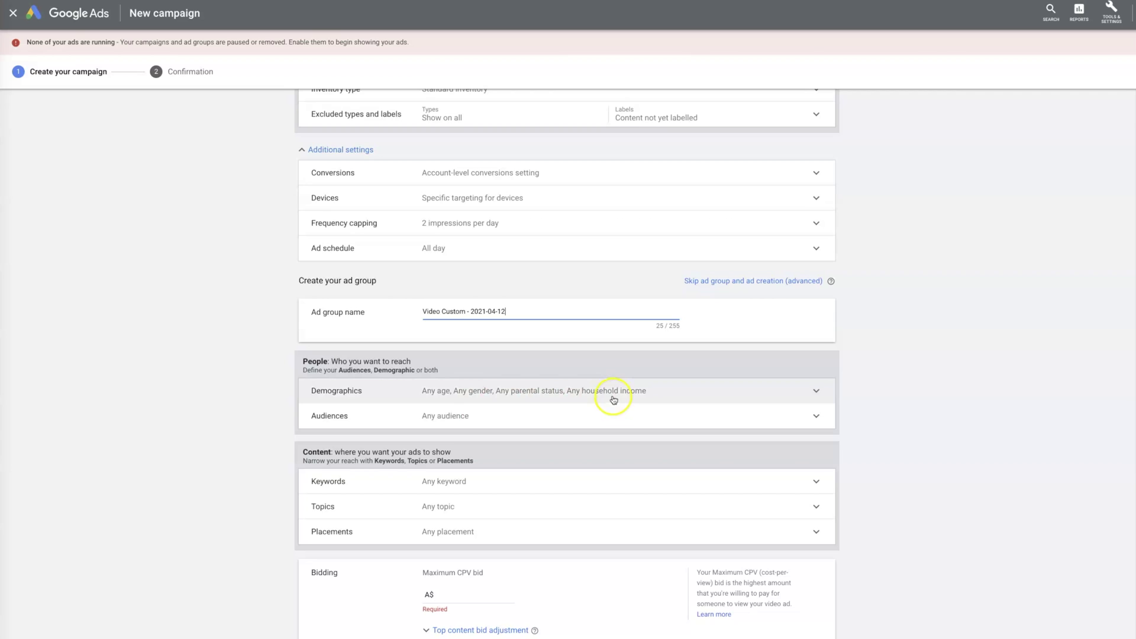
pyautogui.click(545, 391)
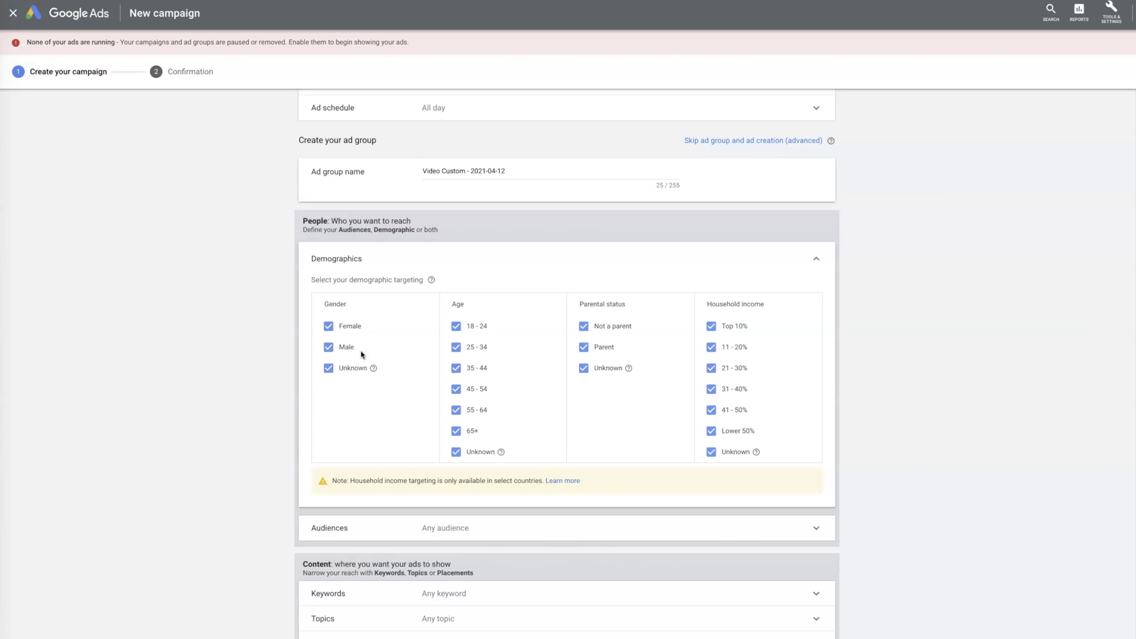
pyautogui.click(331, 326)
pyautogui.click(328, 368)
pyautogui.click(396, 387)
pyautogui.click(329, 326)
pyautogui.click(328, 326)
# Exclude the 55 - 64, 65+ and Unknown age groups, keeping ages 18 to 54 targeted.
pyautogui.click(456, 326)
pyautogui.click(456, 409)
pyautogui.click(455, 431)
pyautogui.click(456, 451)
pyautogui.click(456, 326)
pyautogui.click(490, 335)
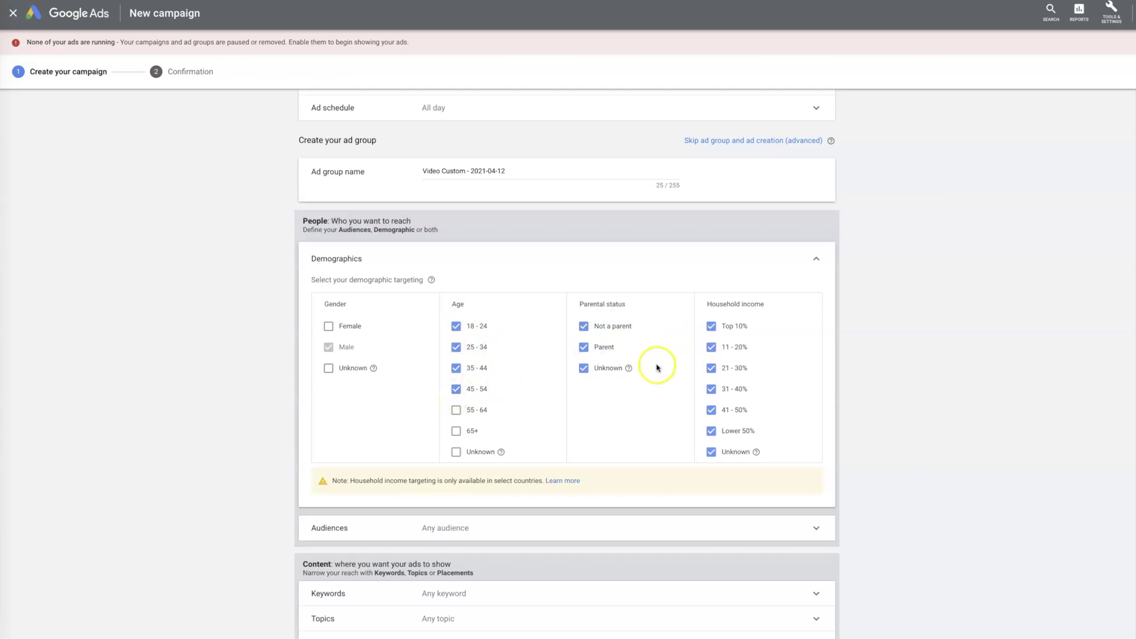
# Open the audience targeting and search for "shopp", then clear the search.
pyautogui.scroll(-6, 642, 382)
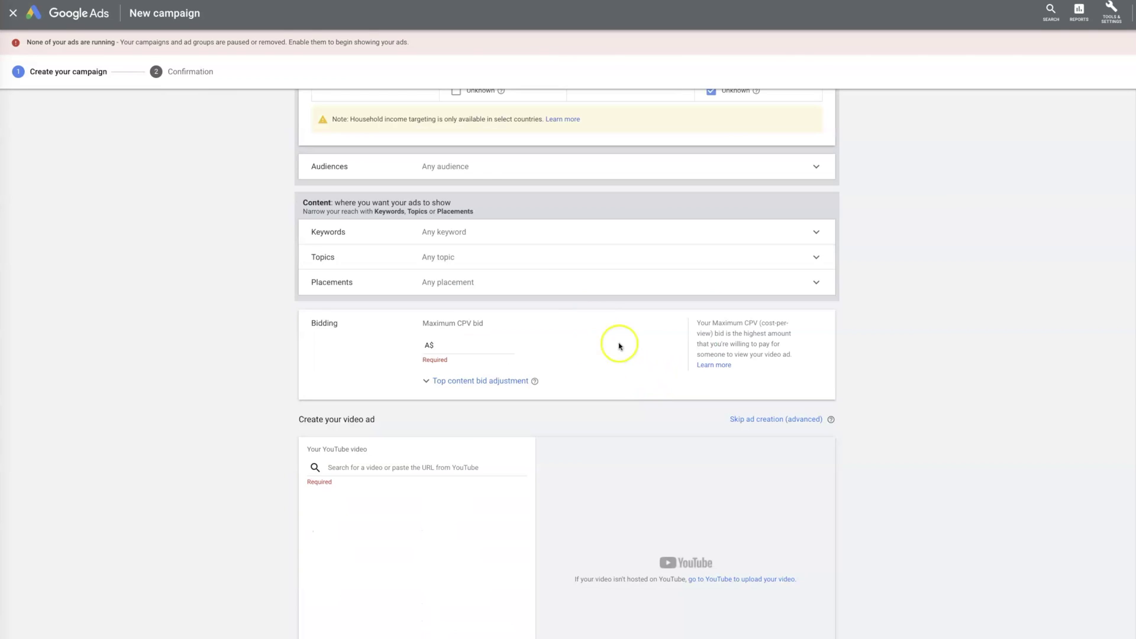
pyautogui.click(563, 176)
pyautogui.scroll(1, 659, 304)
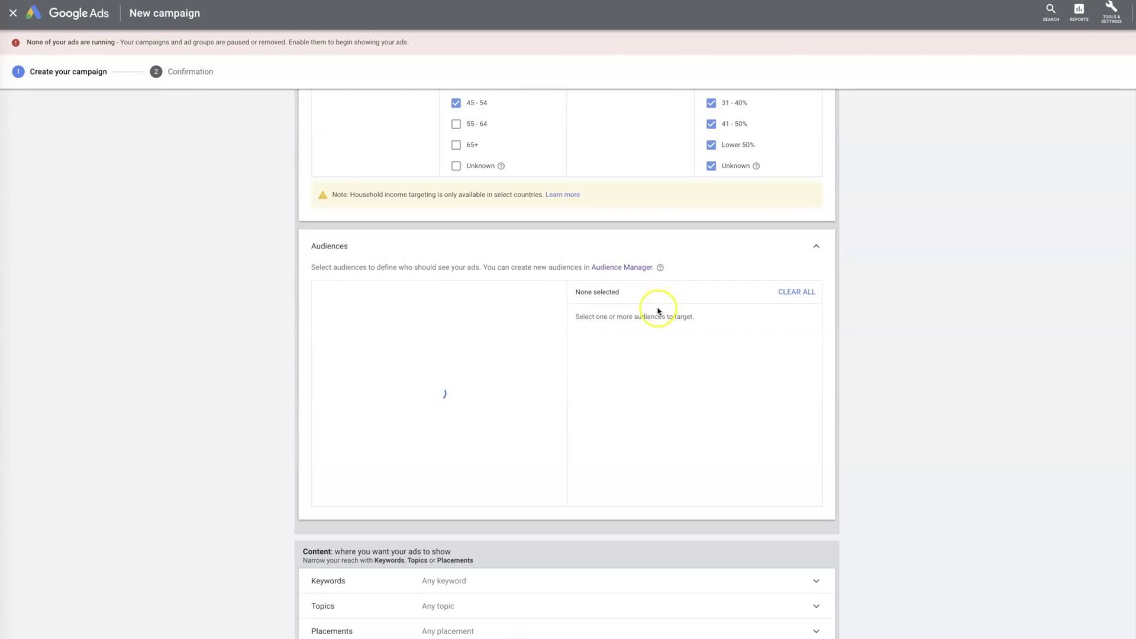
pyautogui.scroll(1, 491, 408)
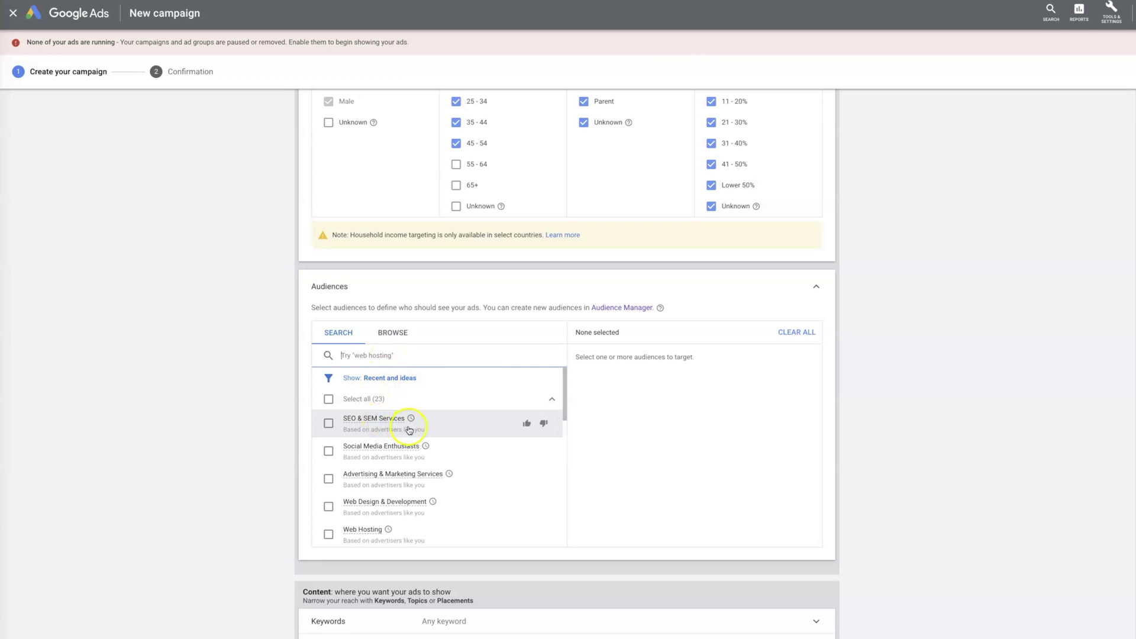
pyautogui.click(442, 362)
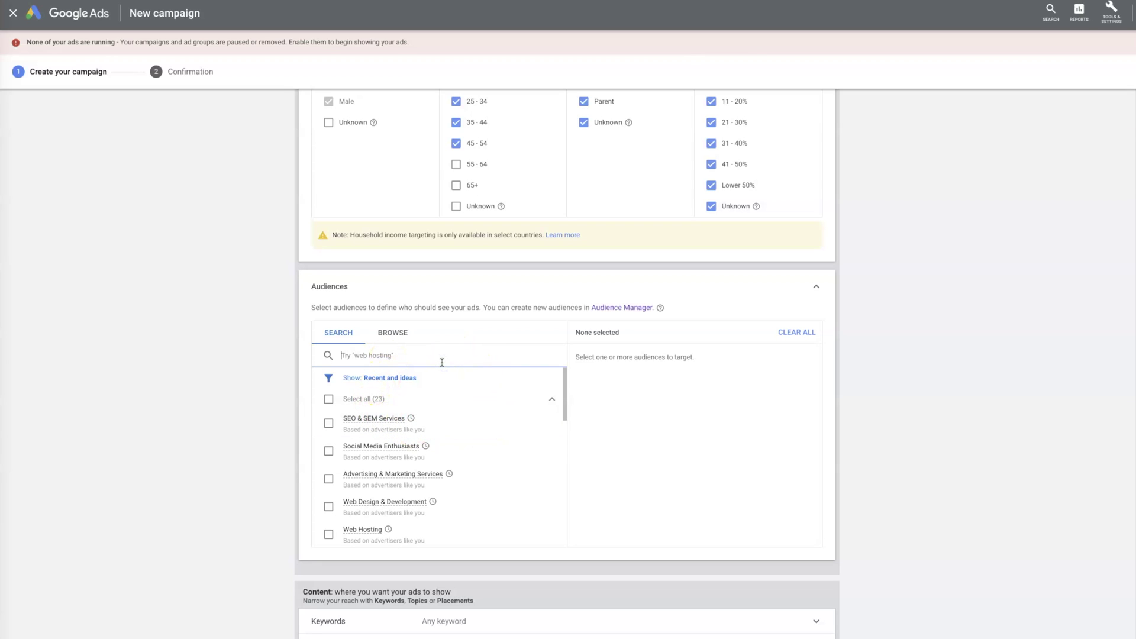
pyautogui.write('shopp')
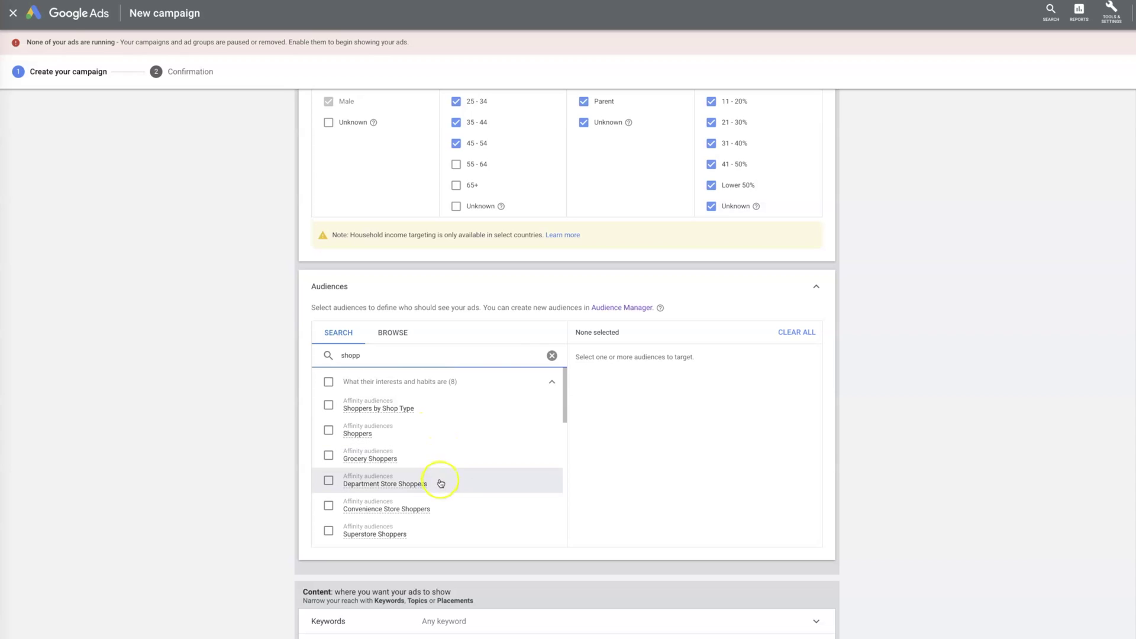
pyautogui.click(551, 355)
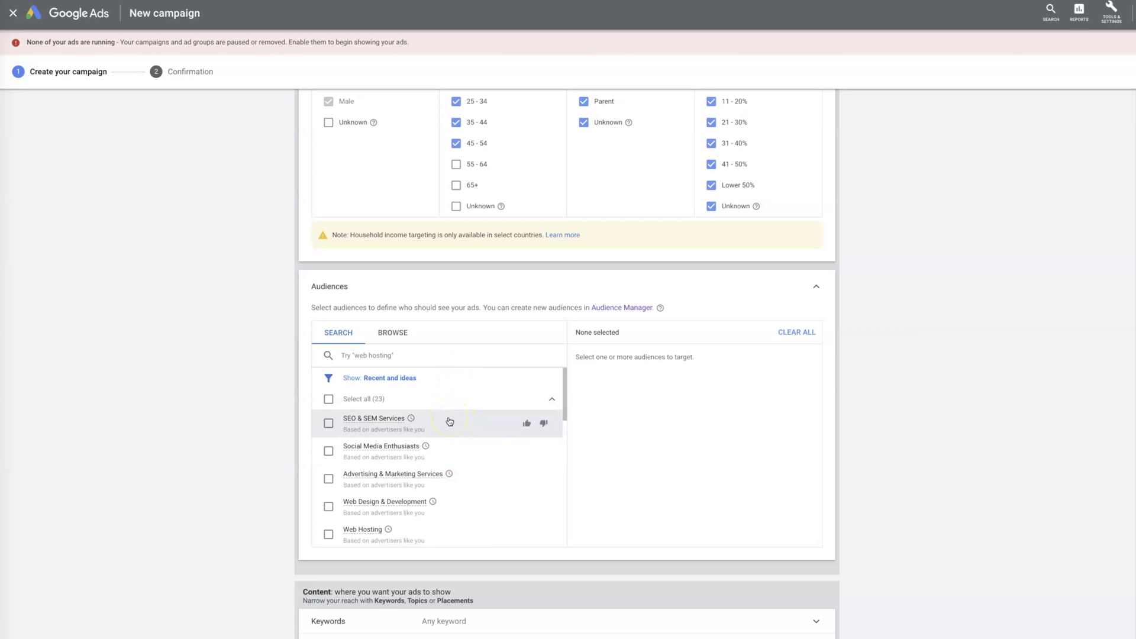
# Search the audiences for "seo", then clear the search.
pyautogui.click(414, 355)
pyautogui.write('s')
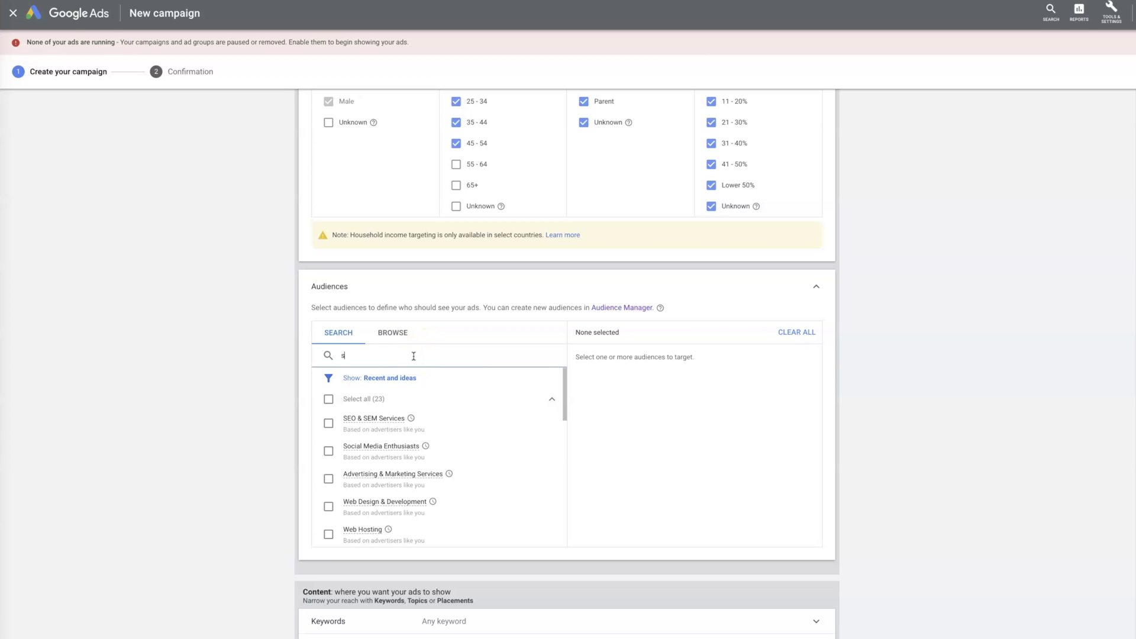
pyautogui.write('eo')
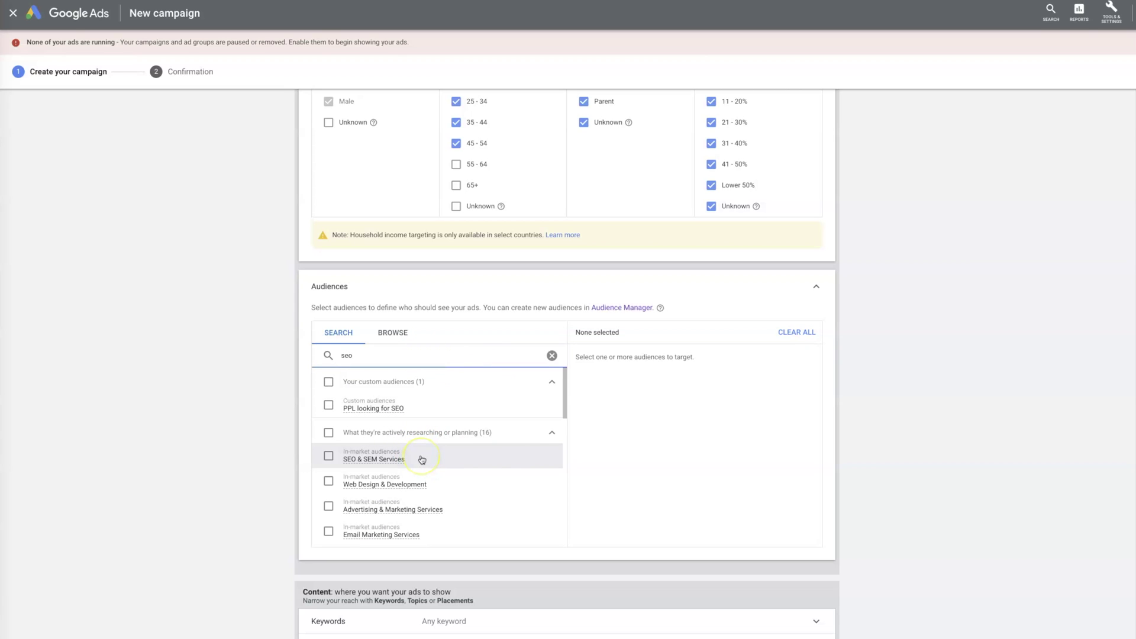
pyautogui.click(551, 355)
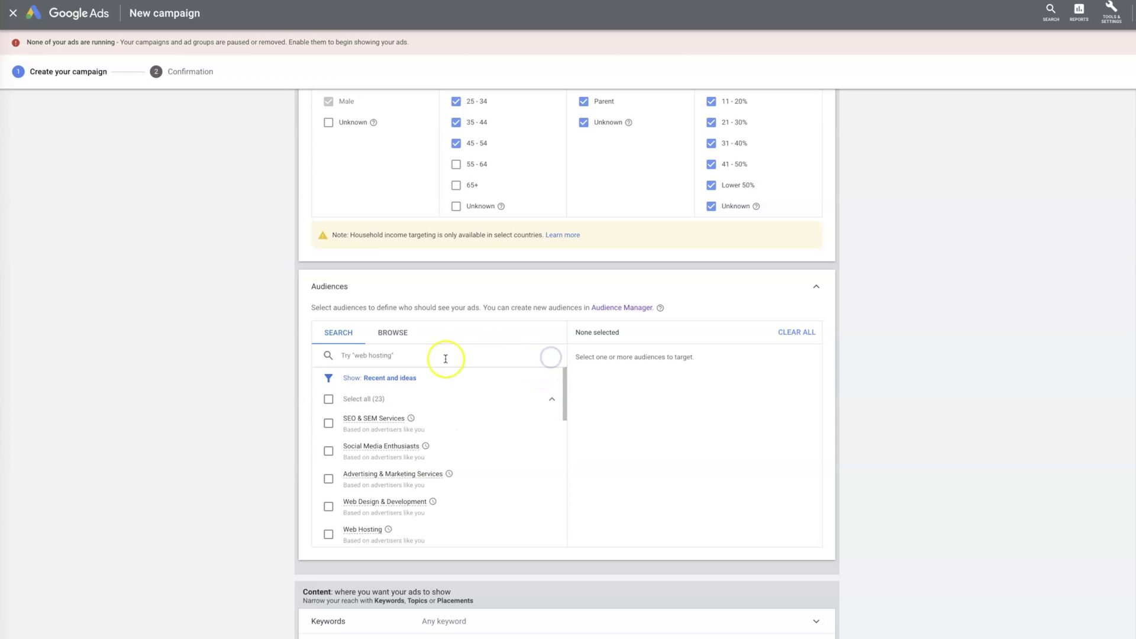
# Look through the list of recent and suggested audiences.
pyautogui.scroll(-3, 539, 384)
pyautogui.scroll(3, 535, 383)
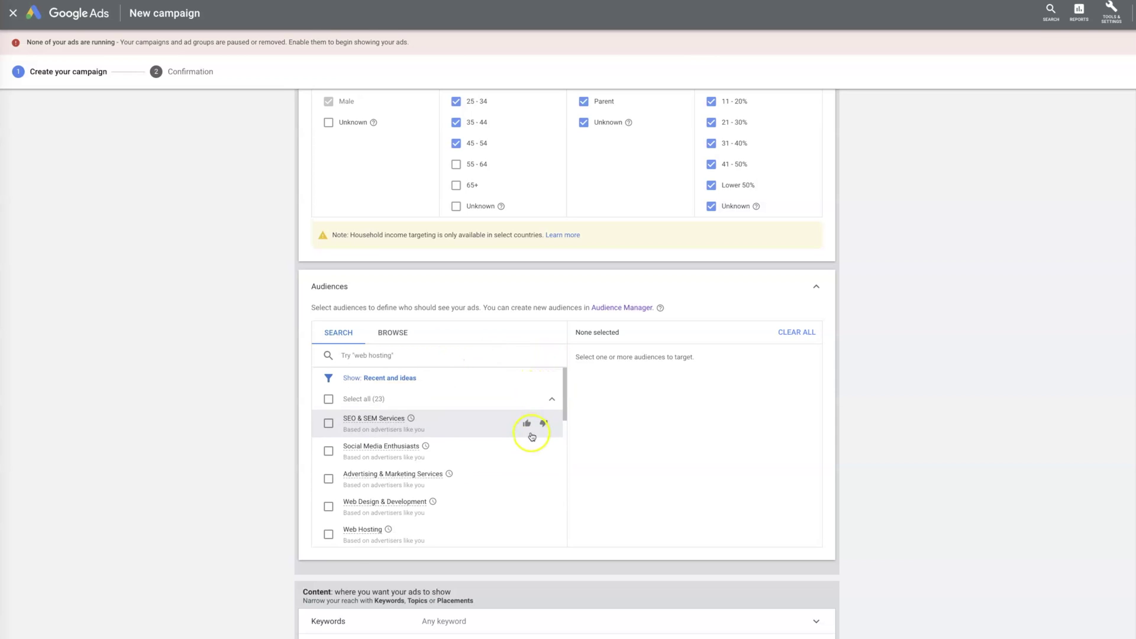
pyautogui.scroll(-3, 470, 453)
pyautogui.scroll(-2, 469, 456)
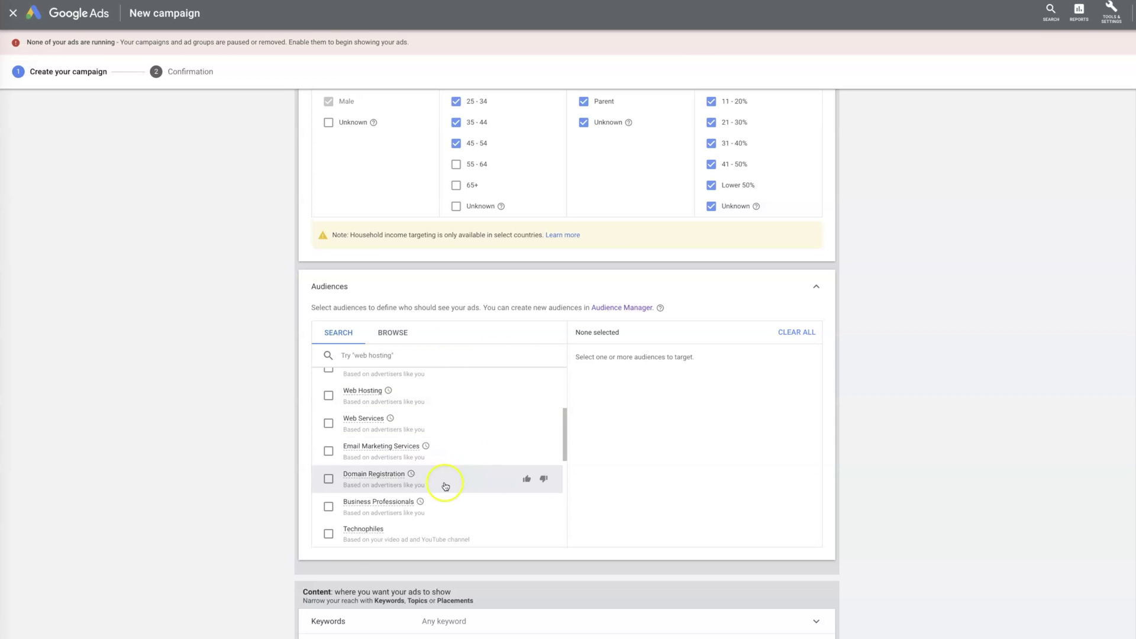
pyautogui.scroll(-3, 467, 503)
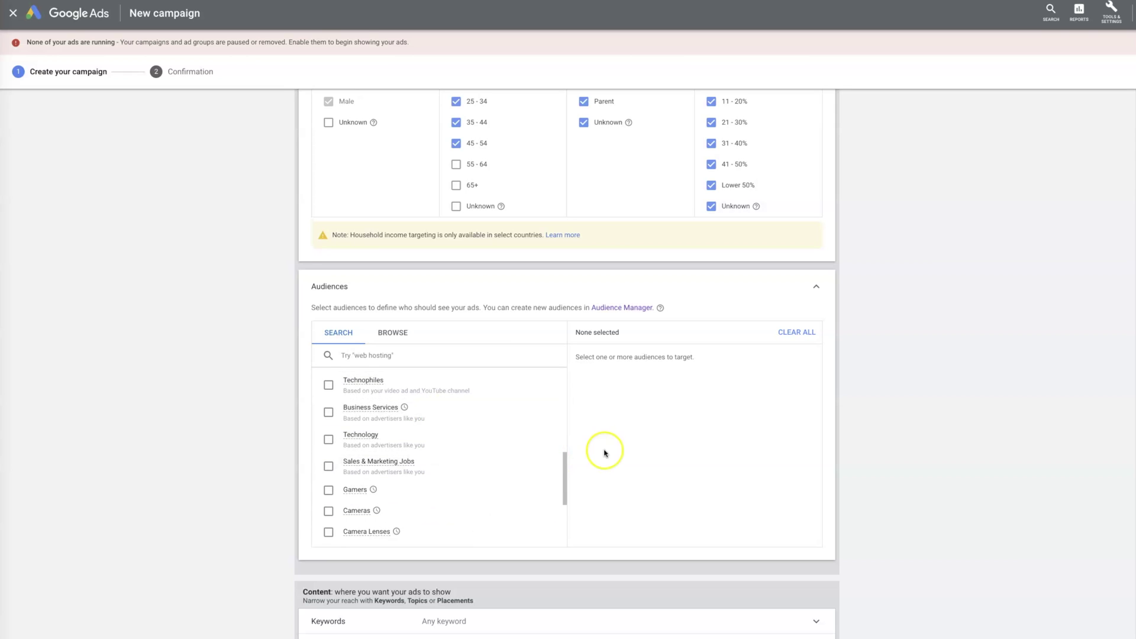
pyautogui.scroll(-2, 604, 451)
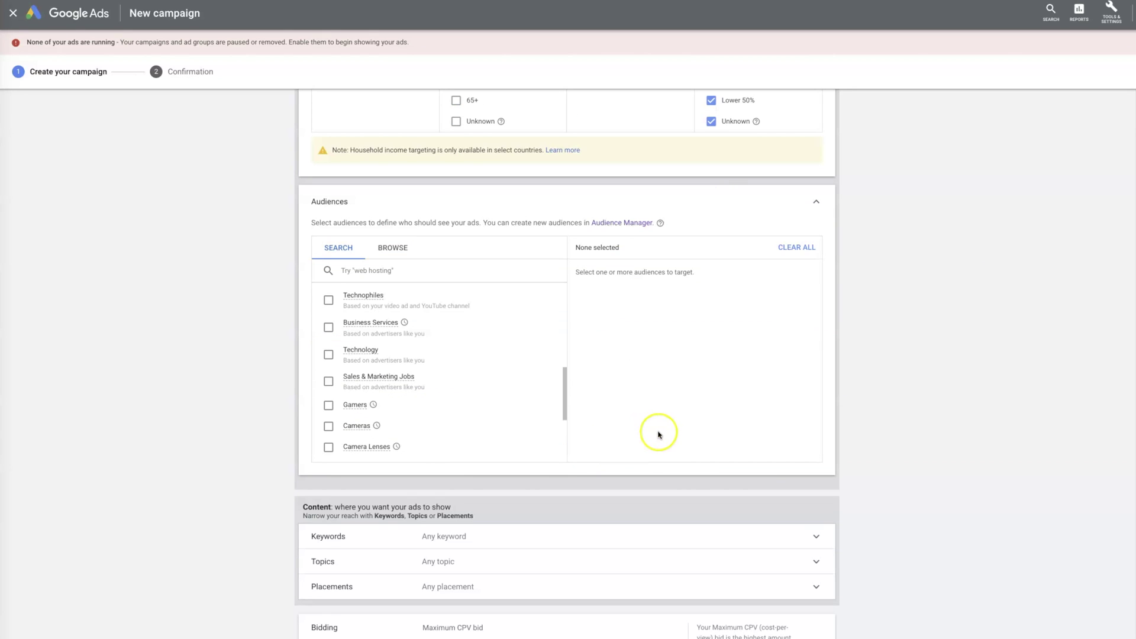
# Browse the audience categories, from detailed demographics to custom audiences.
pyautogui.click(393, 276)
pyautogui.click(395, 247)
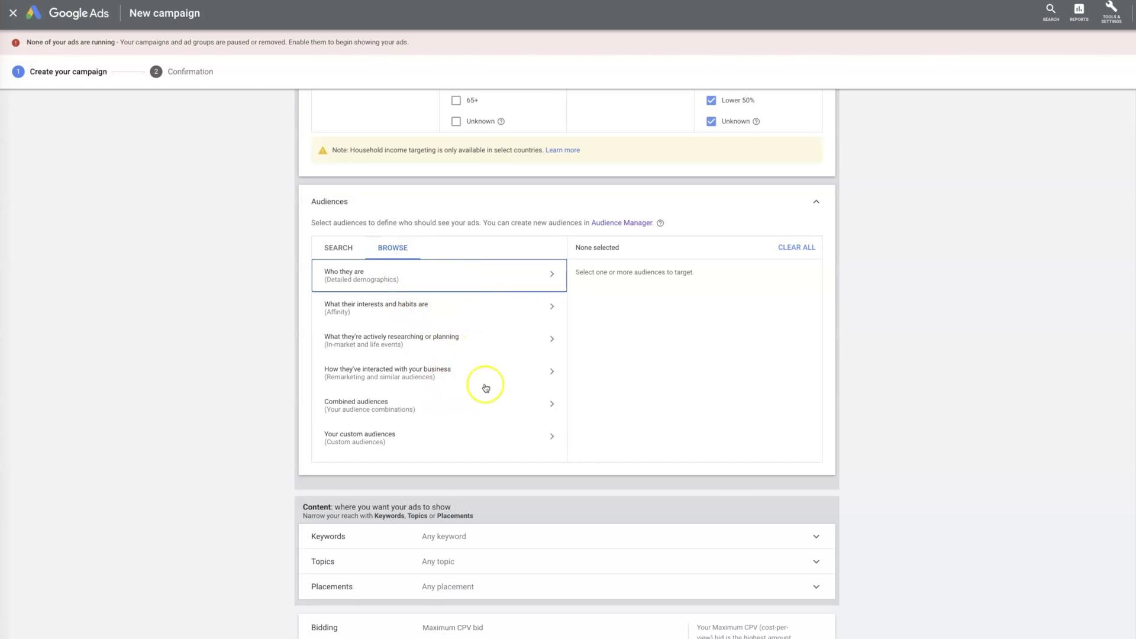
pyautogui.scroll(-3, 482, 386)
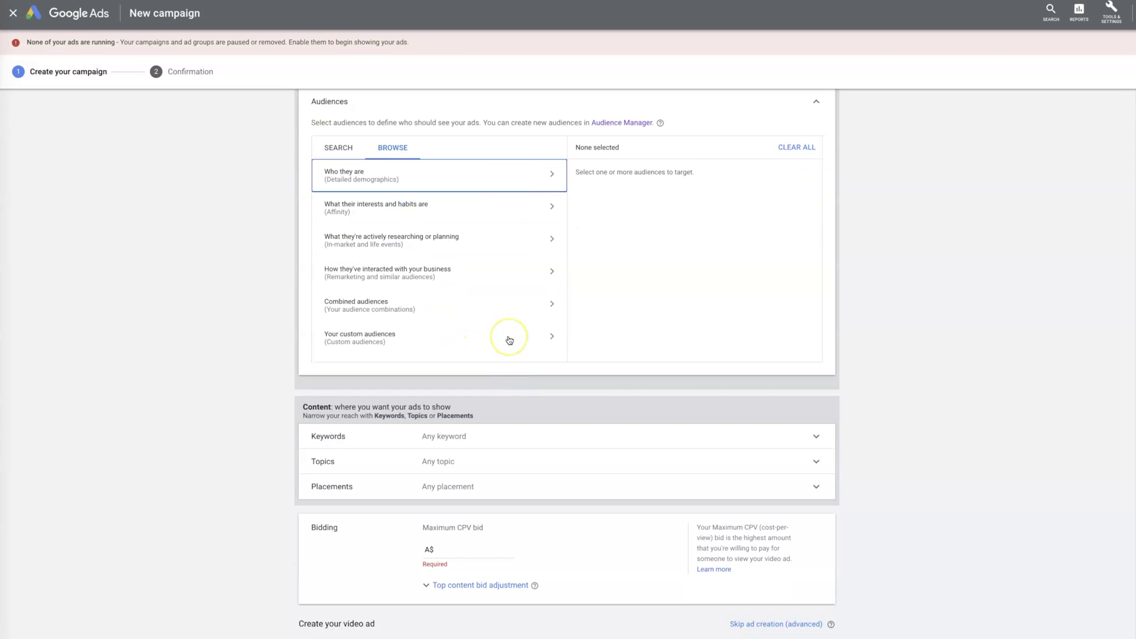
# Open the keyword targeting and enter "keto diet" as a keyword, then clear the entry.
pyautogui.click(487, 433)
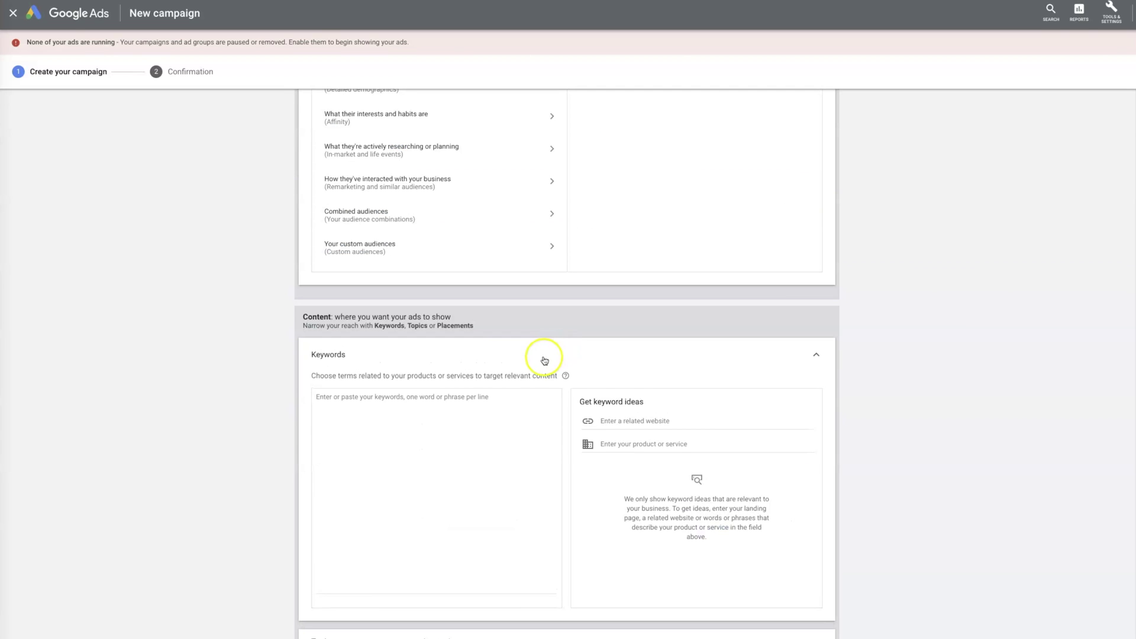
pyautogui.scroll(-1, 488, 410)
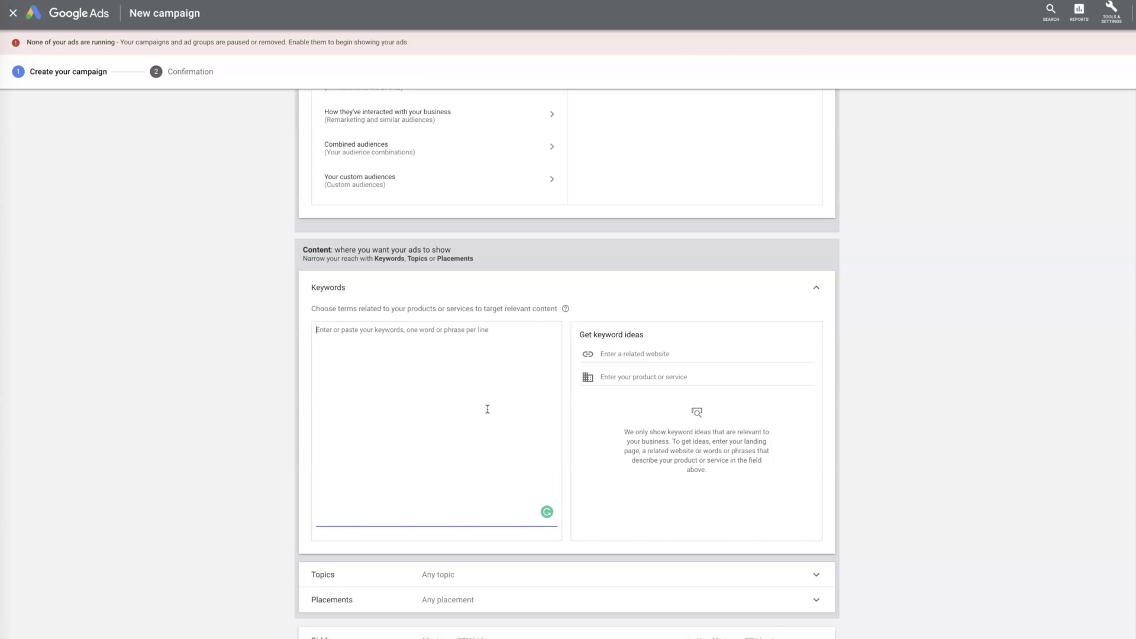
pyautogui.write('keto diet')
pyautogui.scroll(-1, 445, 367)
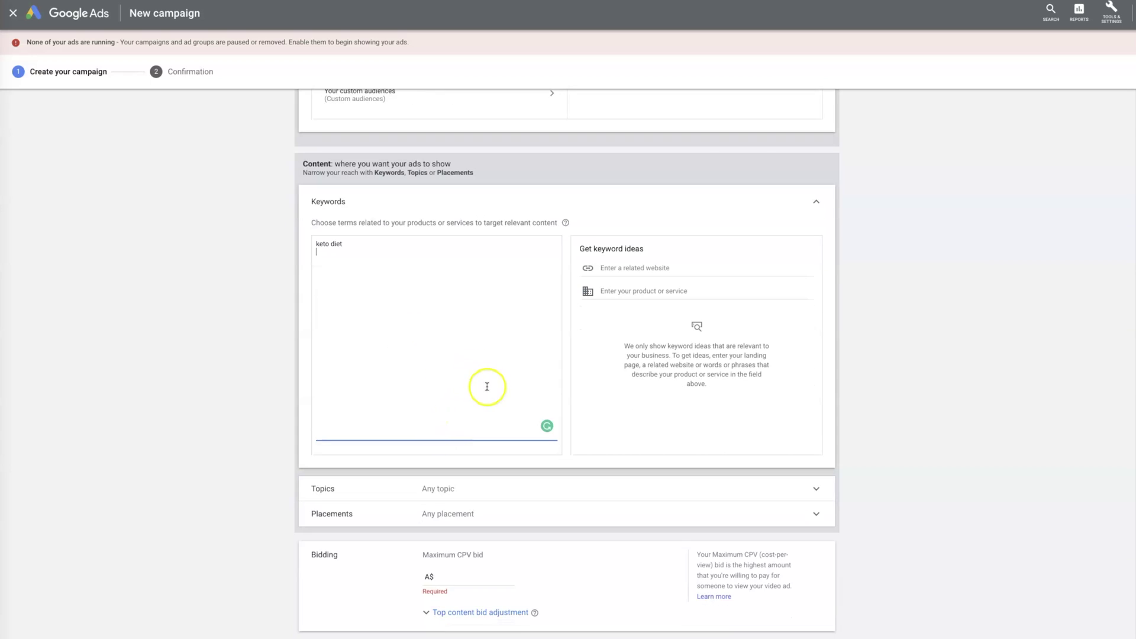
pyautogui.scroll(-2, 500, 373)
pyautogui.scroll(1, 474, 279)
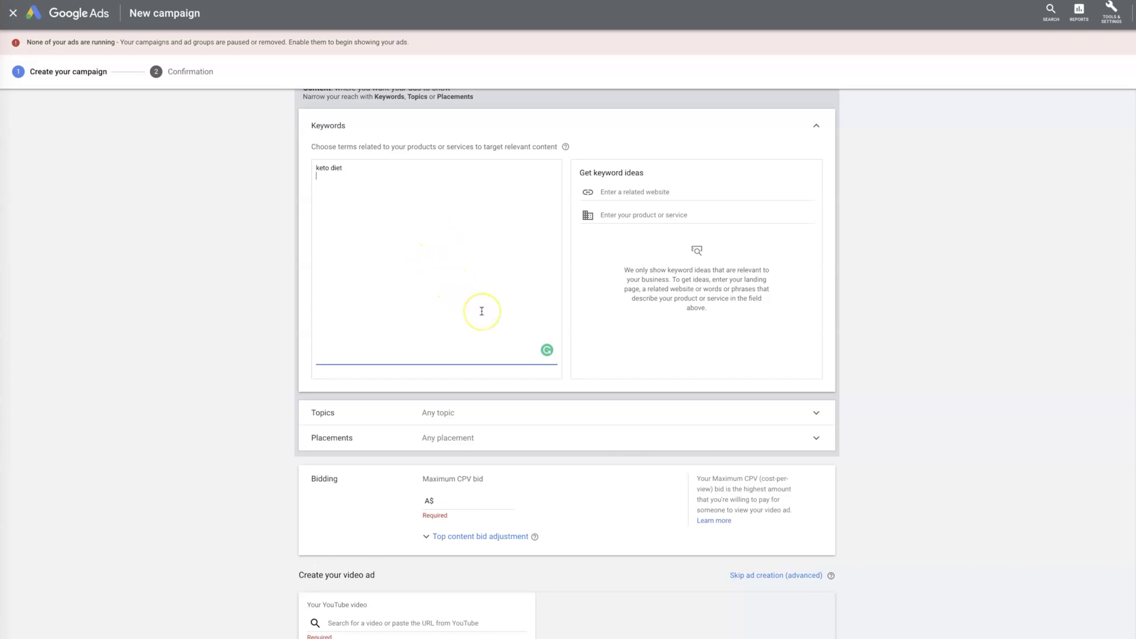
pyautogui.scroll(1, 482, 311)
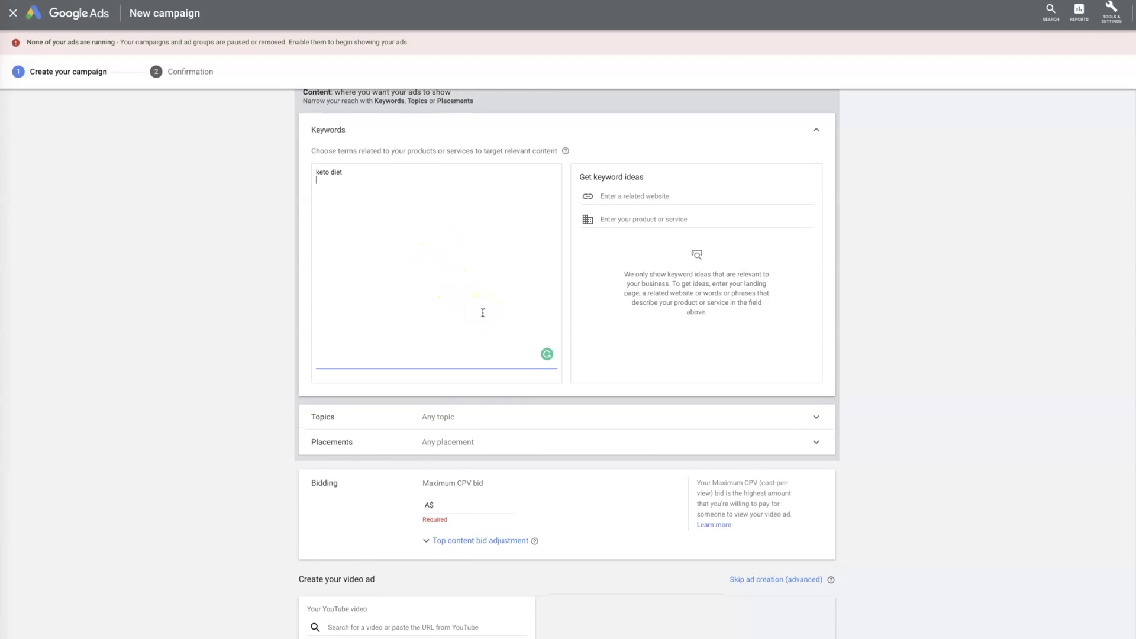
pyautogui.scroll(1, 483, 313)
pyautogui.click(325, 180)
pyautogui.tripleClick(325, 180)
pyautogui.press('BackSpace')
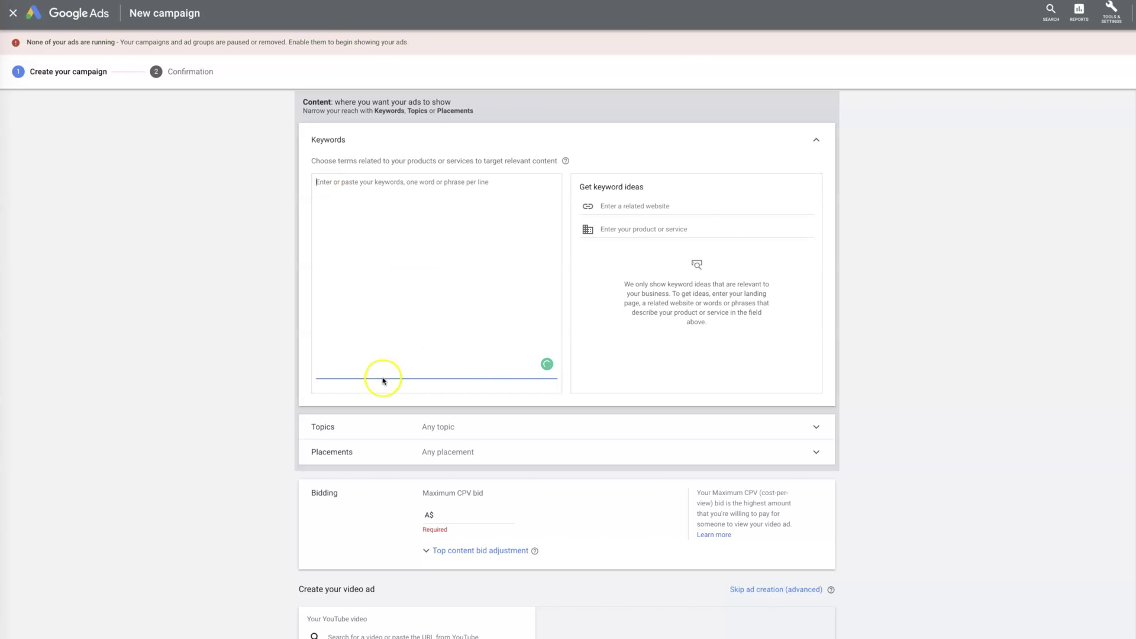
# Expand the placement and topic targeting, look through the list of topics, then collapse the topics.
pyautogui.scroll(3, 444, 330)
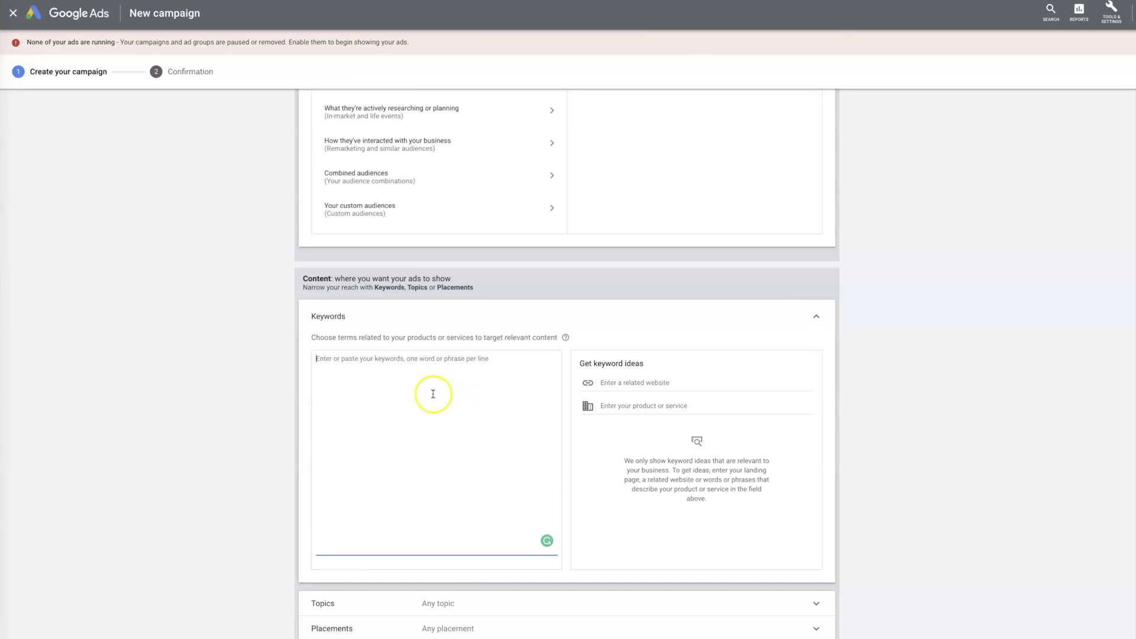
pyautogui.scroll(-5, 433, 393)
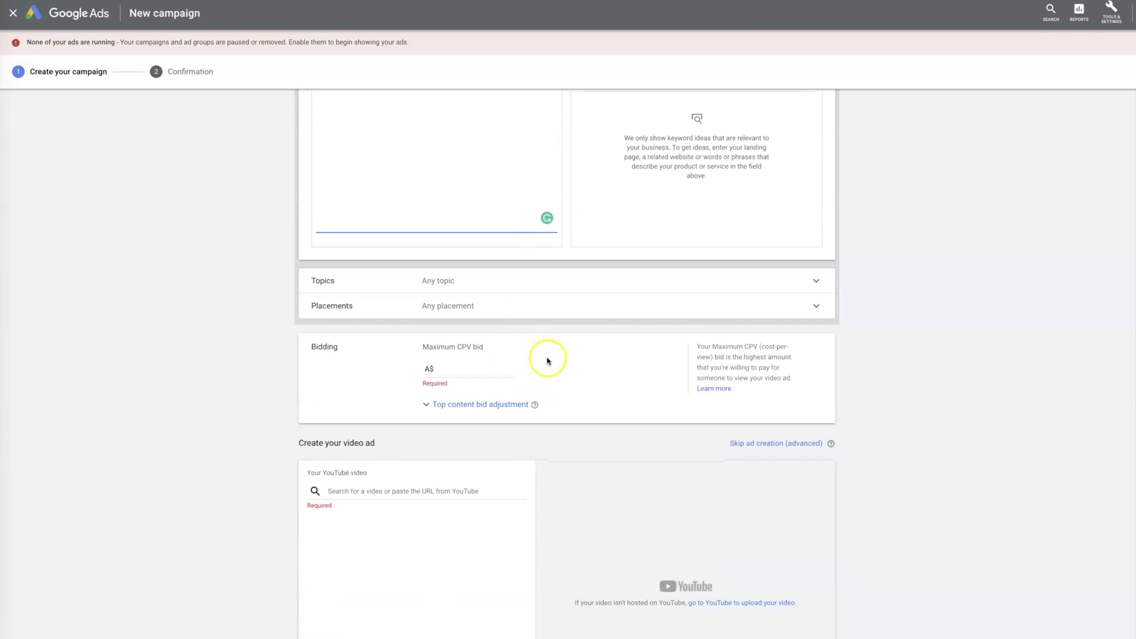
pyautogui.scroll(-2, 560, 363)
pyautogui.scroll(5, 560, 354)
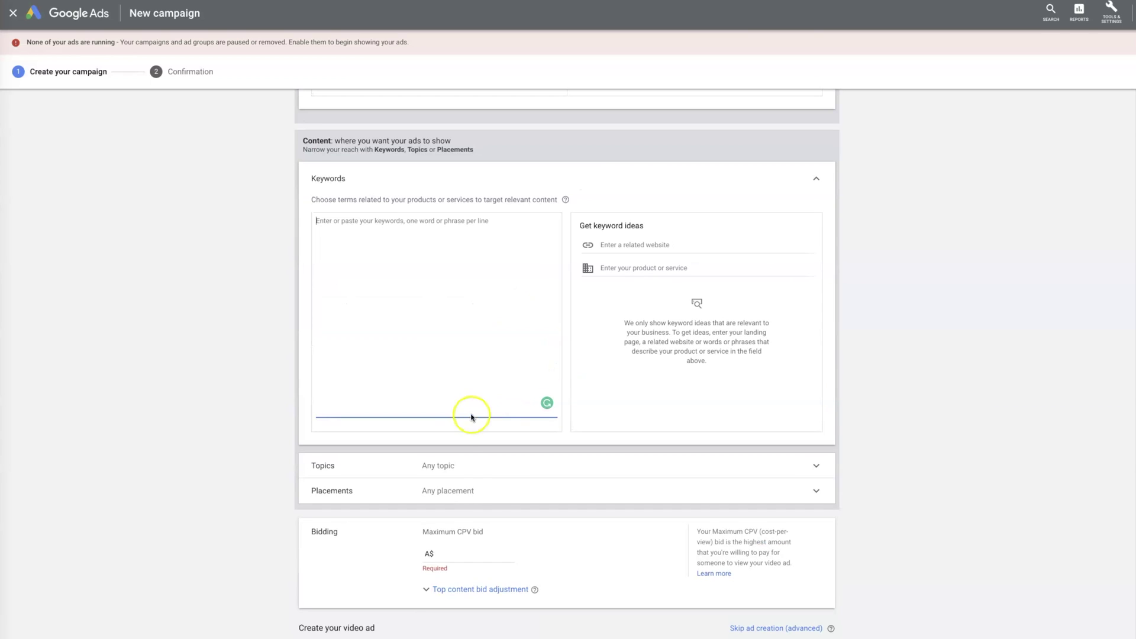
pyautogui.click(502, 489)
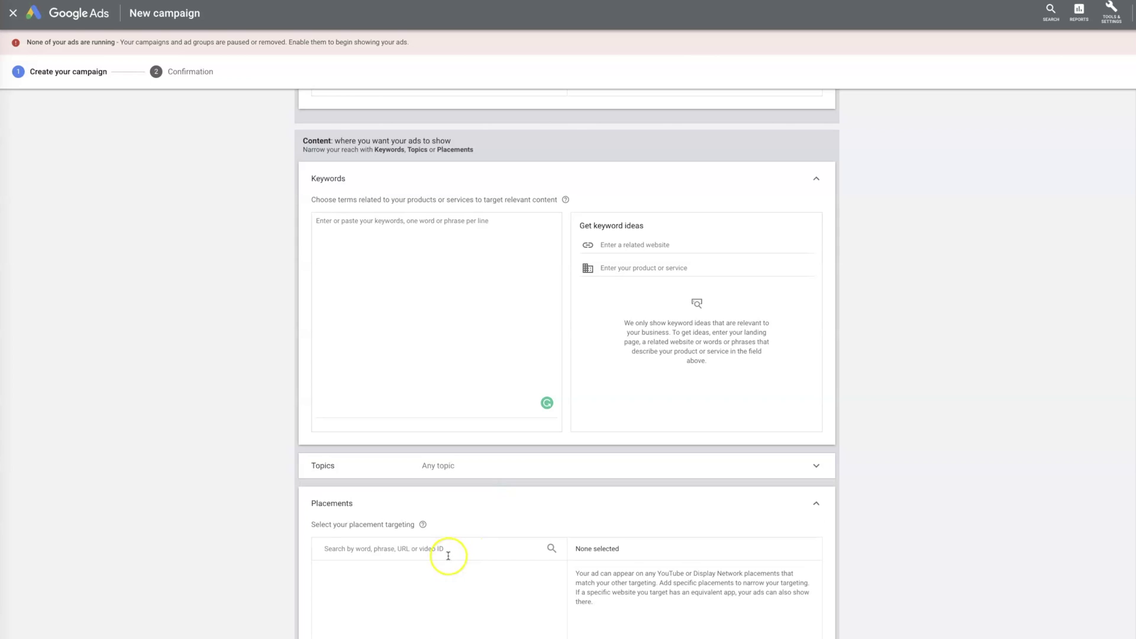
pyautogui.scroll(-1, 470, 392)
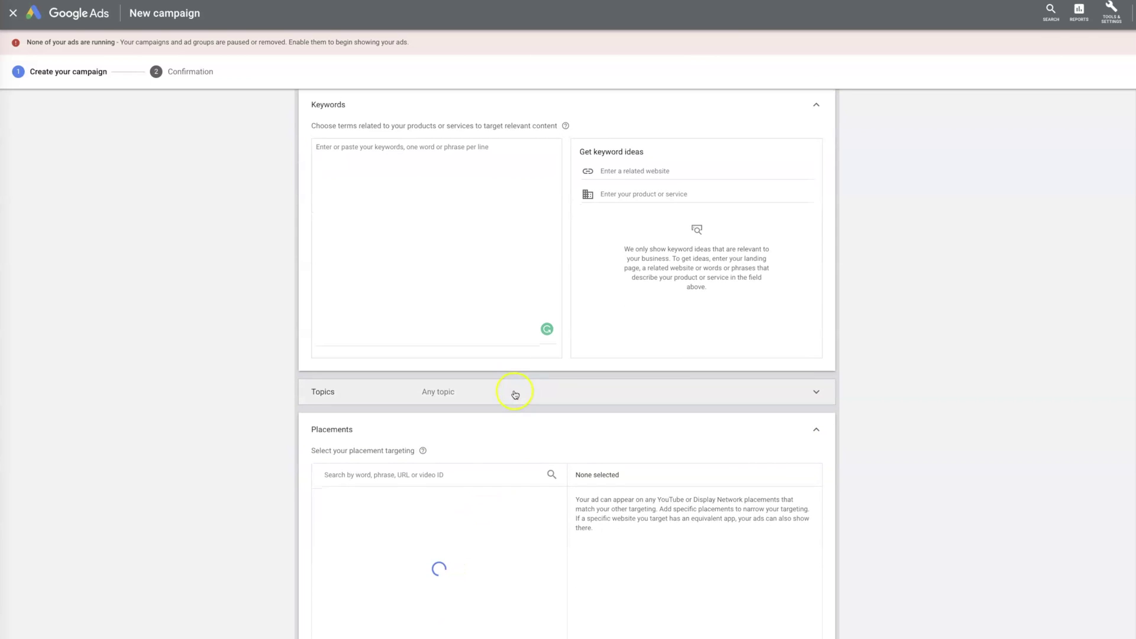
pyautogui.click(515, 394)
pyautogui.scroll(-1, 515, 393)
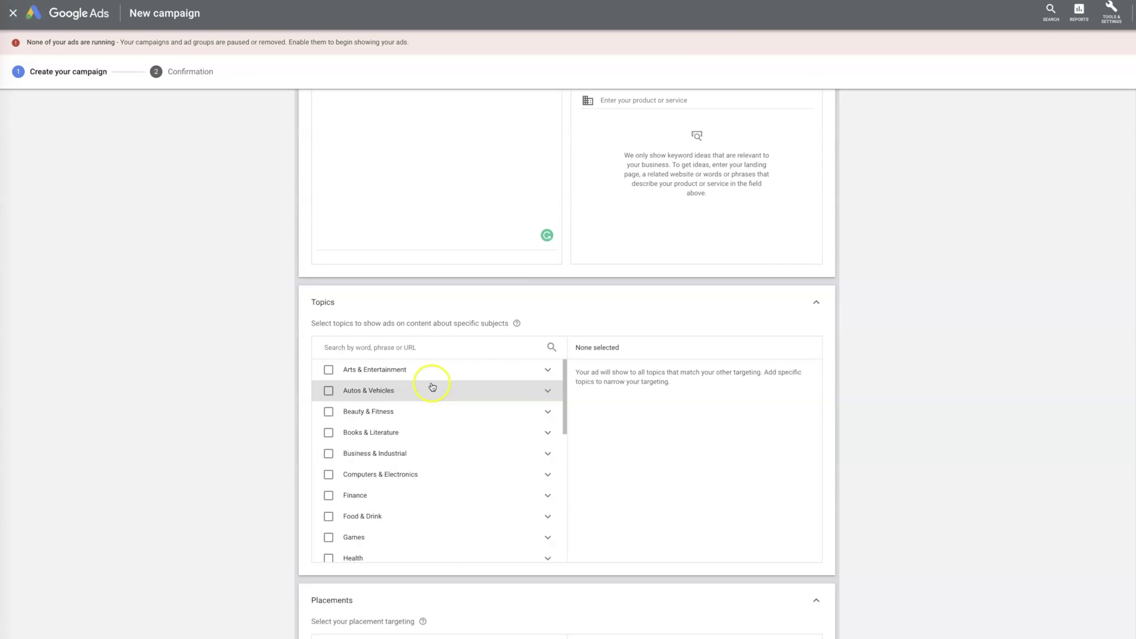
pyautogui.scroll(-4, 456, 411)
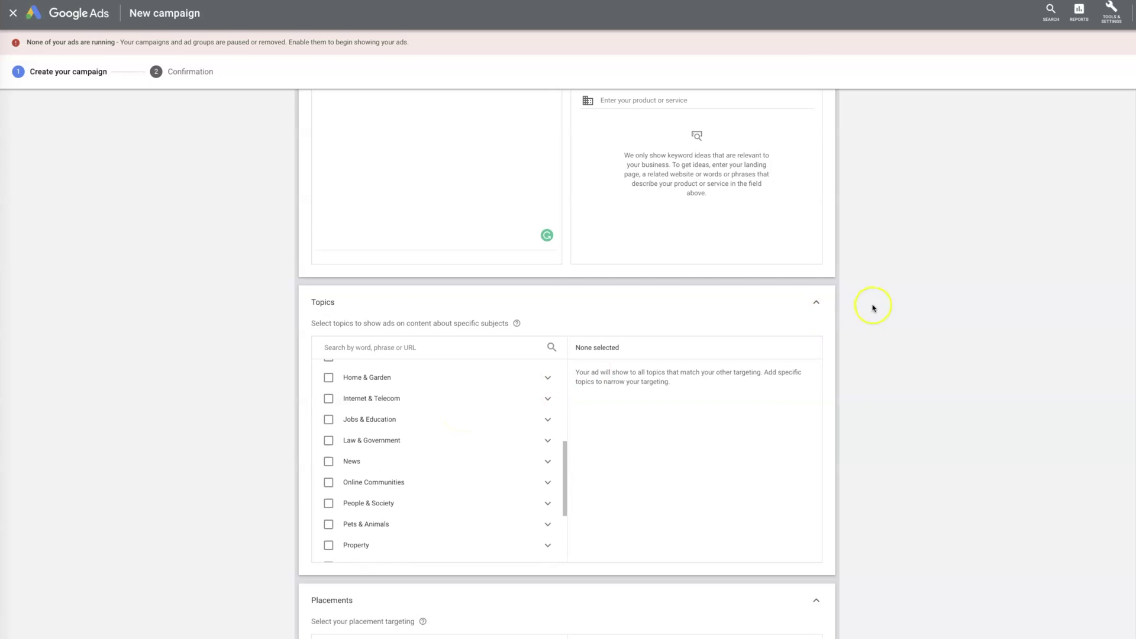
pyautogui.click(817, 304)
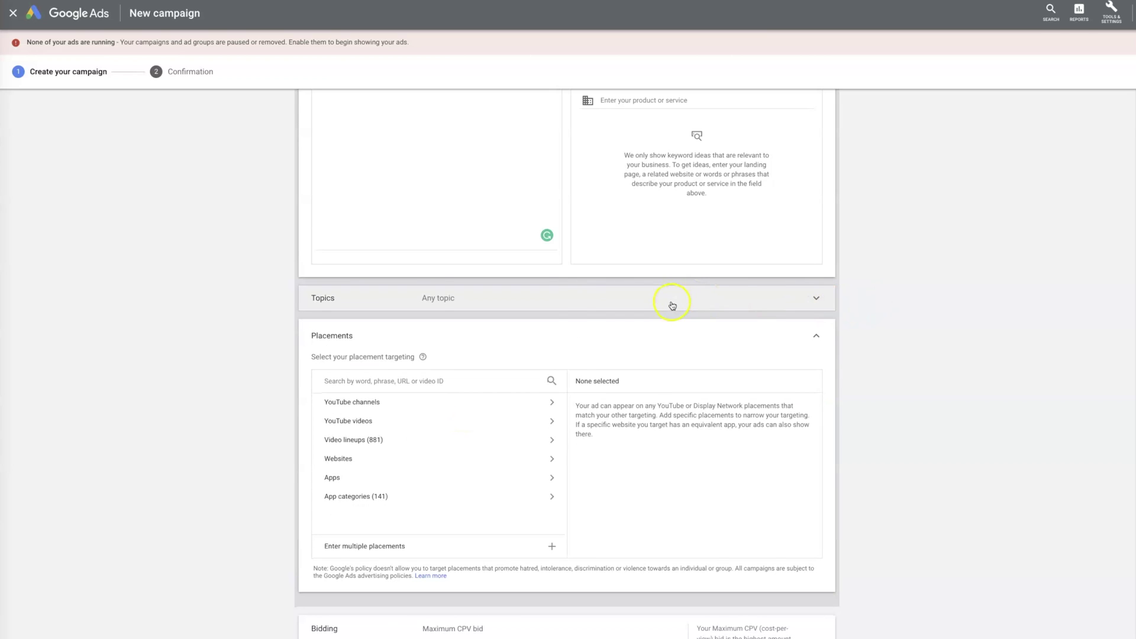
# Return to the audience search and review the suggested audiences, such as SEO & SEM Services.
pyautogui.scroll(3, 581, 365)
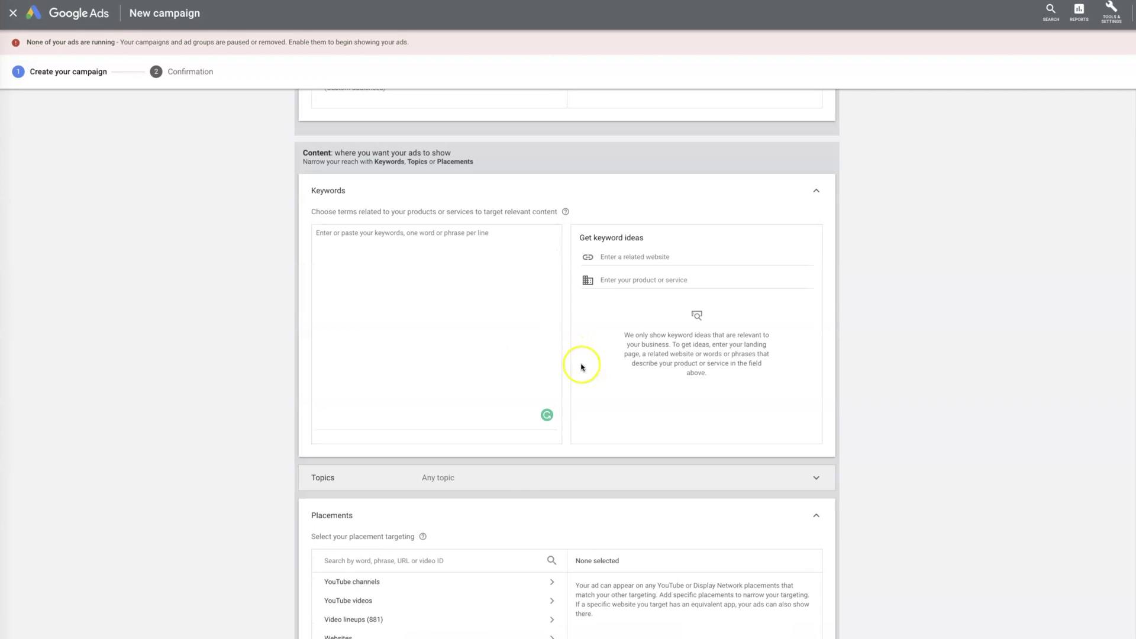
pyautogui.scroll(6, 583, 369)
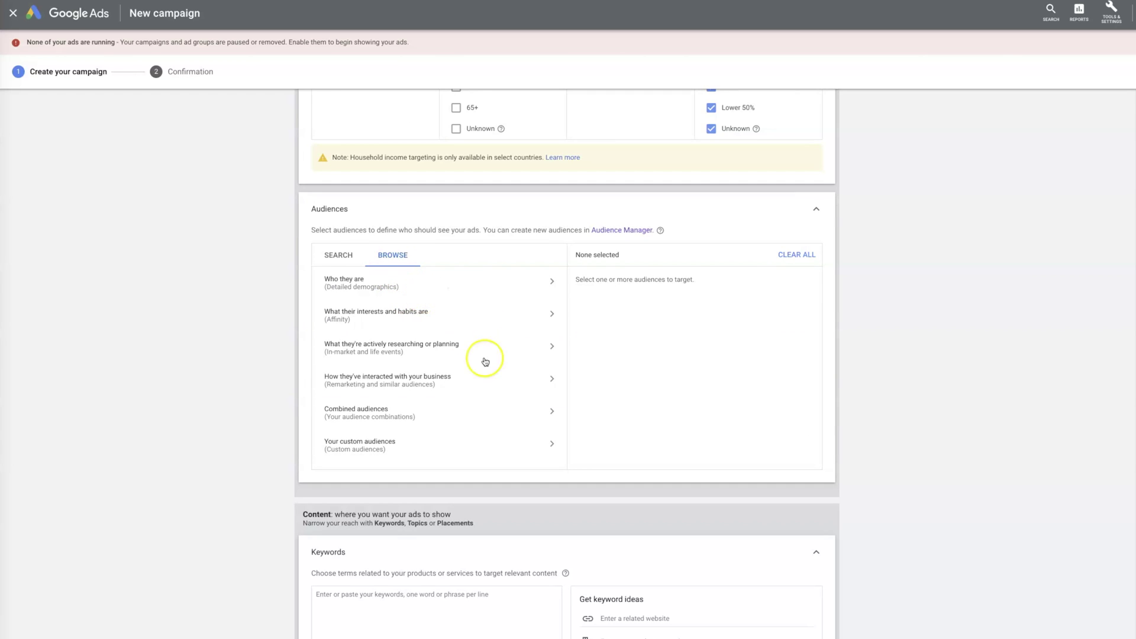
pyautogui.click(332, 255)
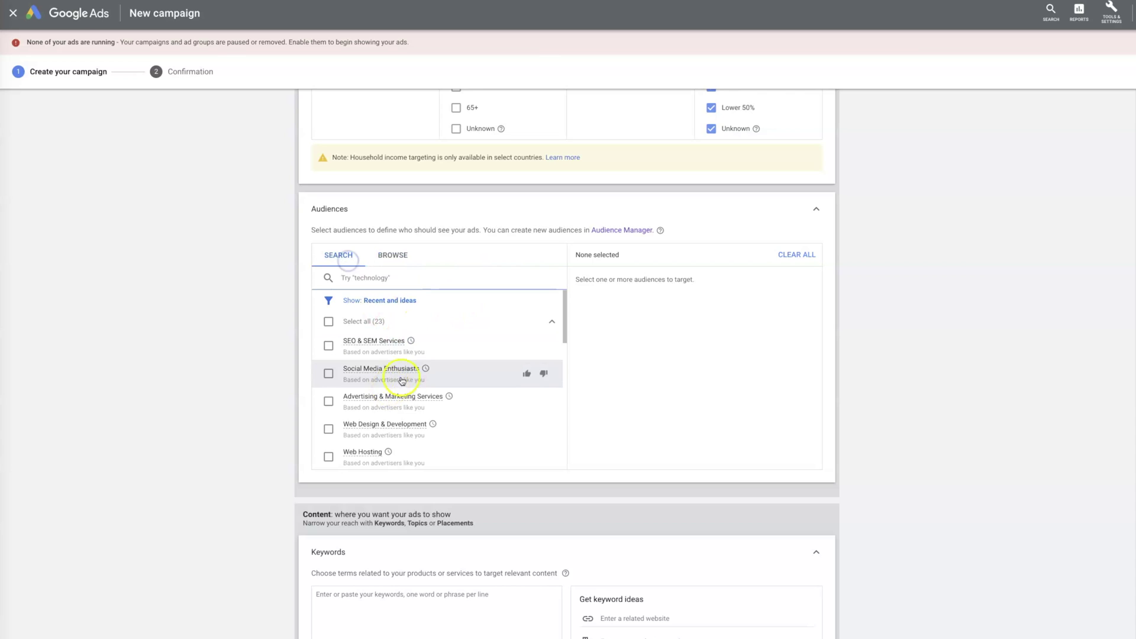
pyautogui.scroll(-1, 431, 364)
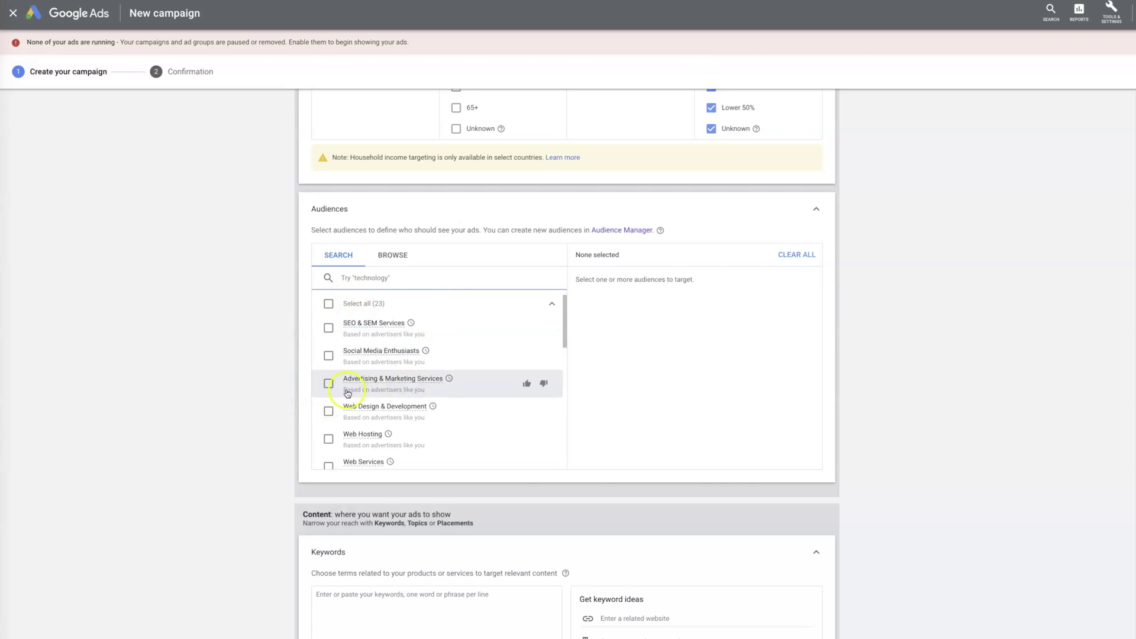
pyautogui.scroll(-1, 284, 397)
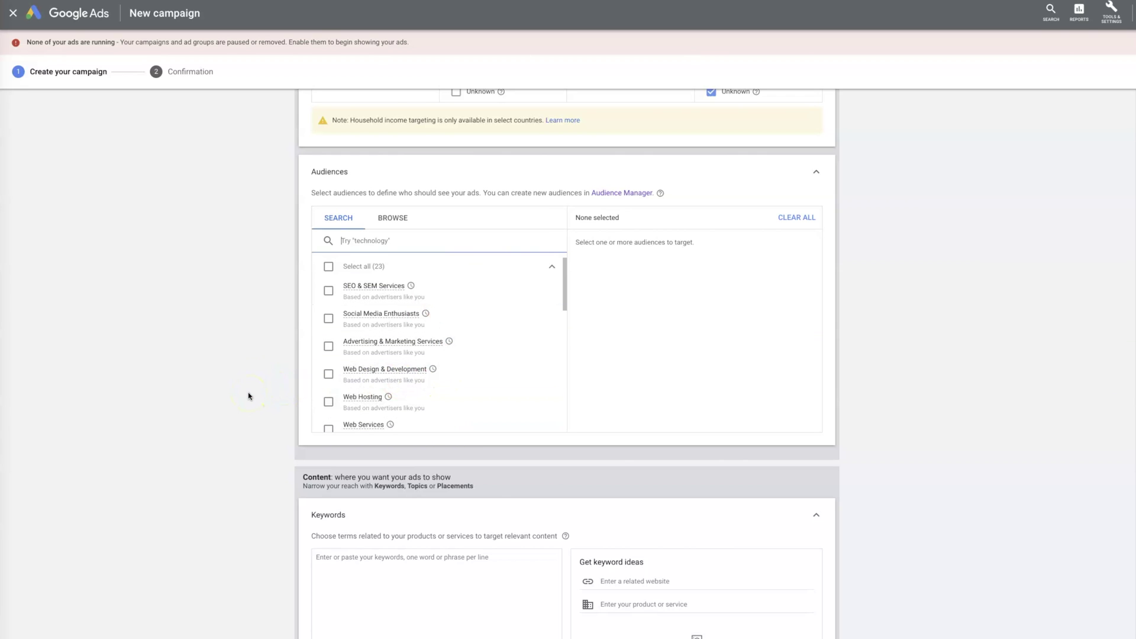
# Examine the placement targeting options, opening the YouTube channels category and then the YouTube videos category.
pyautogui.scroll(-5, 276, 349)
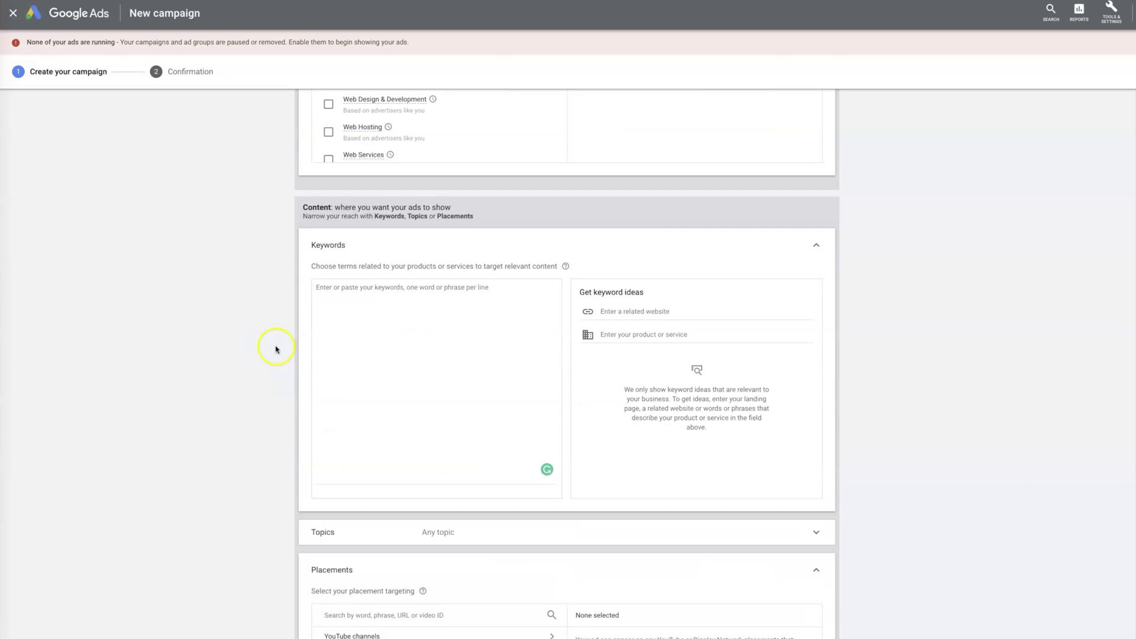
pyautogui.scroll(-6, 276, 349)
pyautogui.scroll(7, 281, 355)
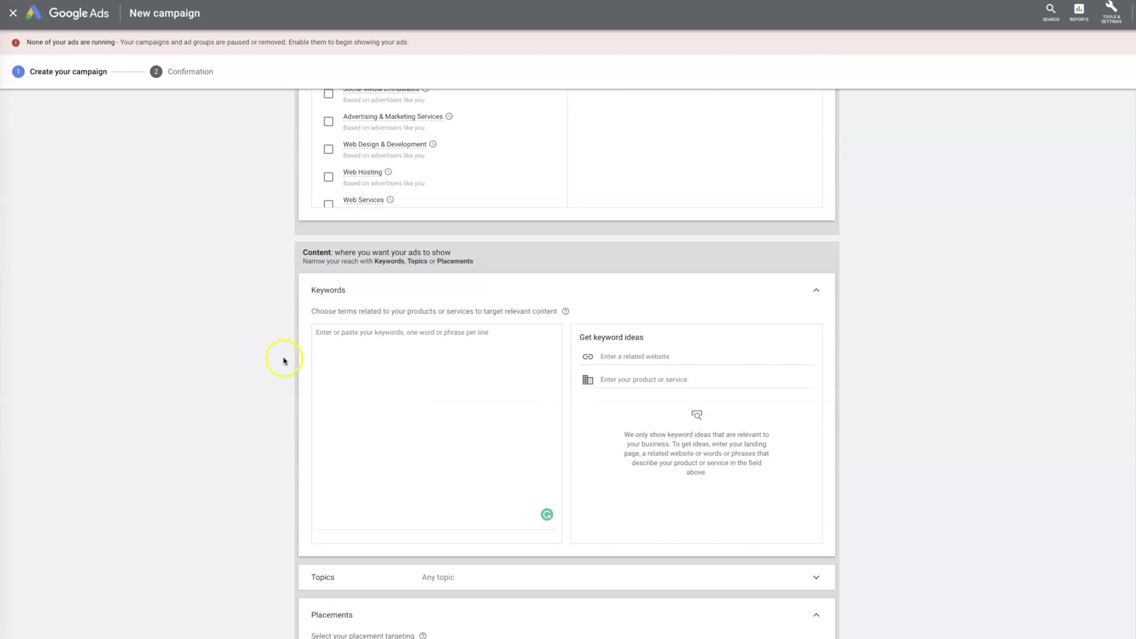
pyautogui.scroll(-4, 354, 379)
pyautogui.scroll(-3, 383, 349)
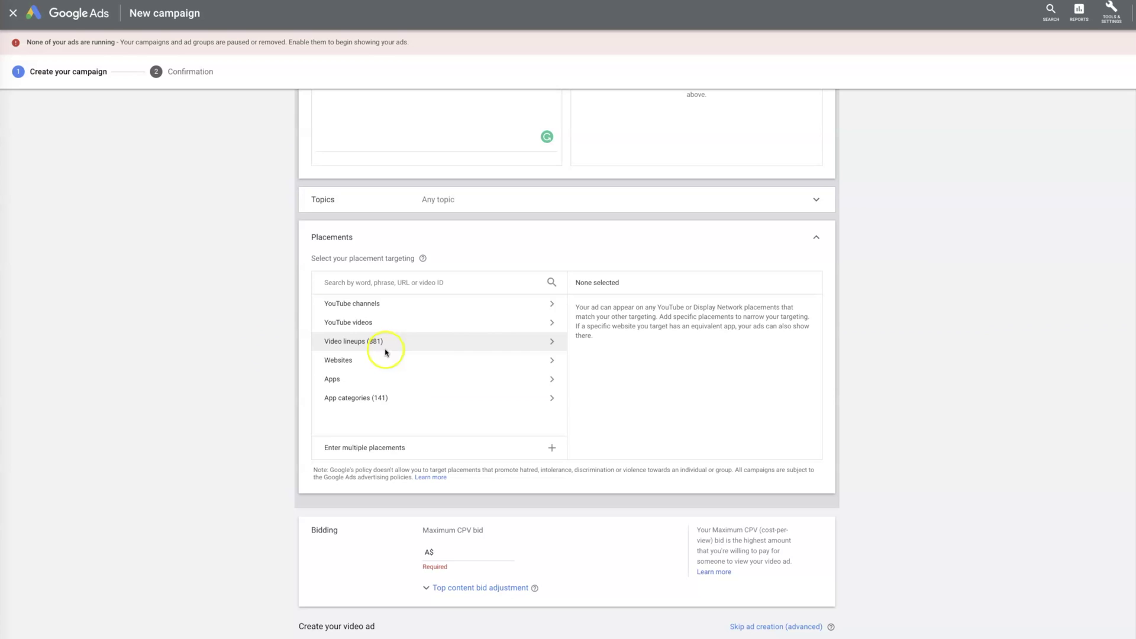
pyautogui.scroll(4, 449, 231)
pyautogui.scroll(-3, 451, 240)
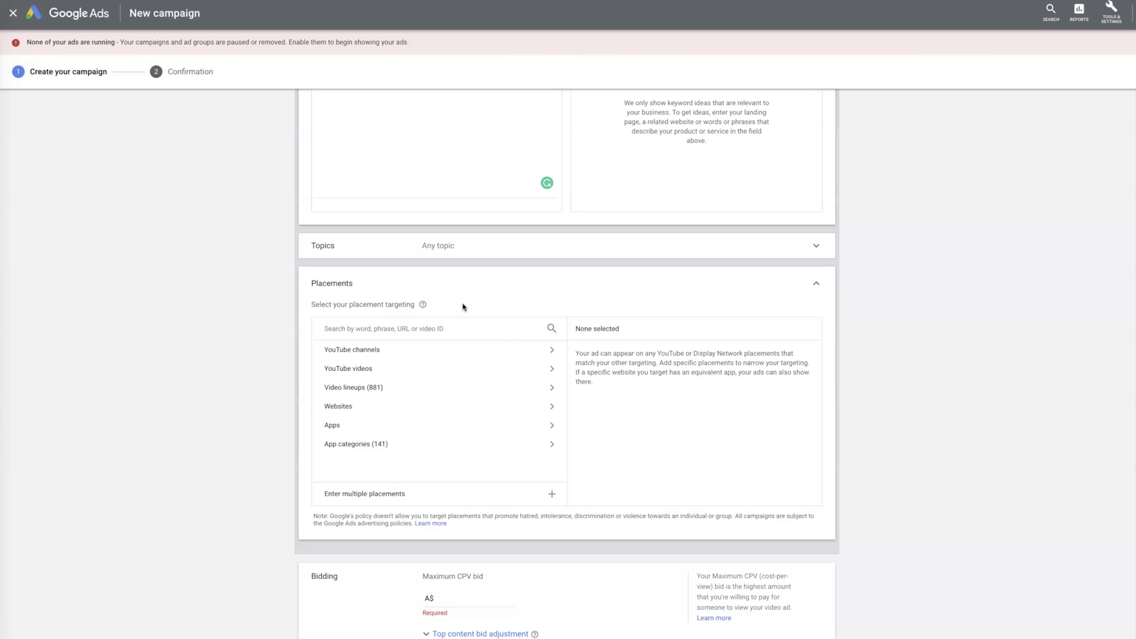
pyautogui.click(462, 334)
pyautogui.click(401, 349)
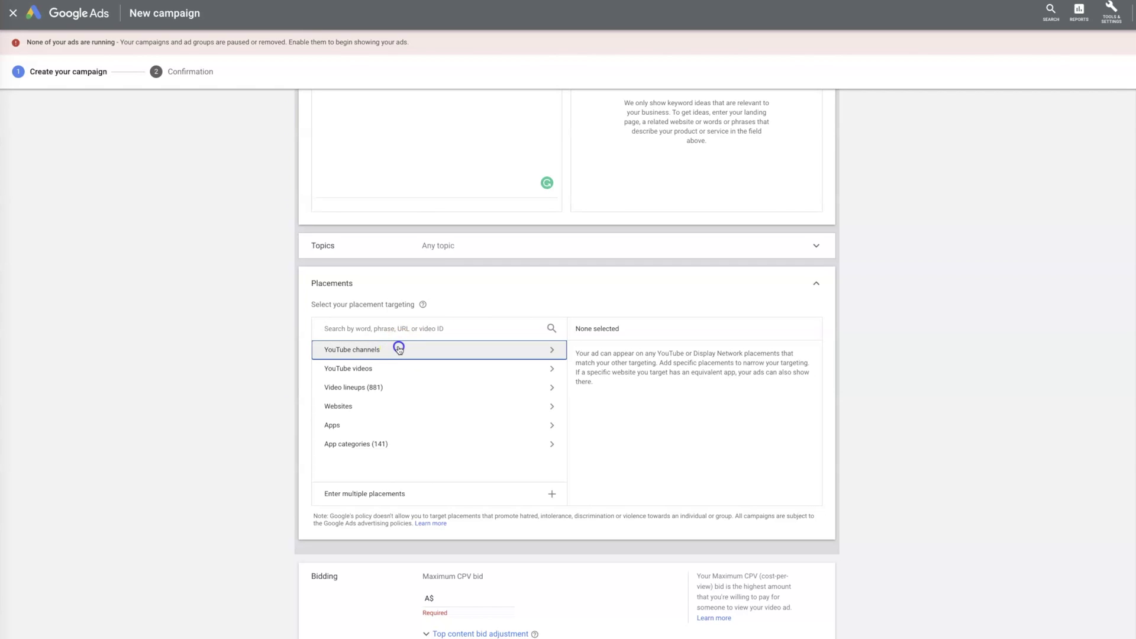
pyautogui.click(416, 328)
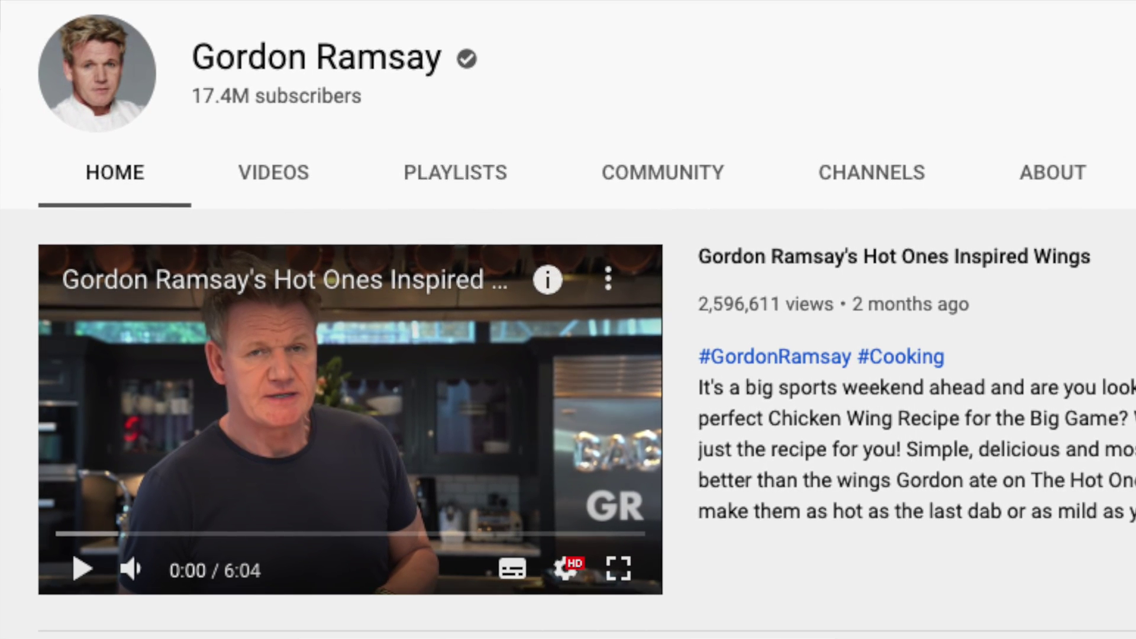
pyautogui.click(405, 329)
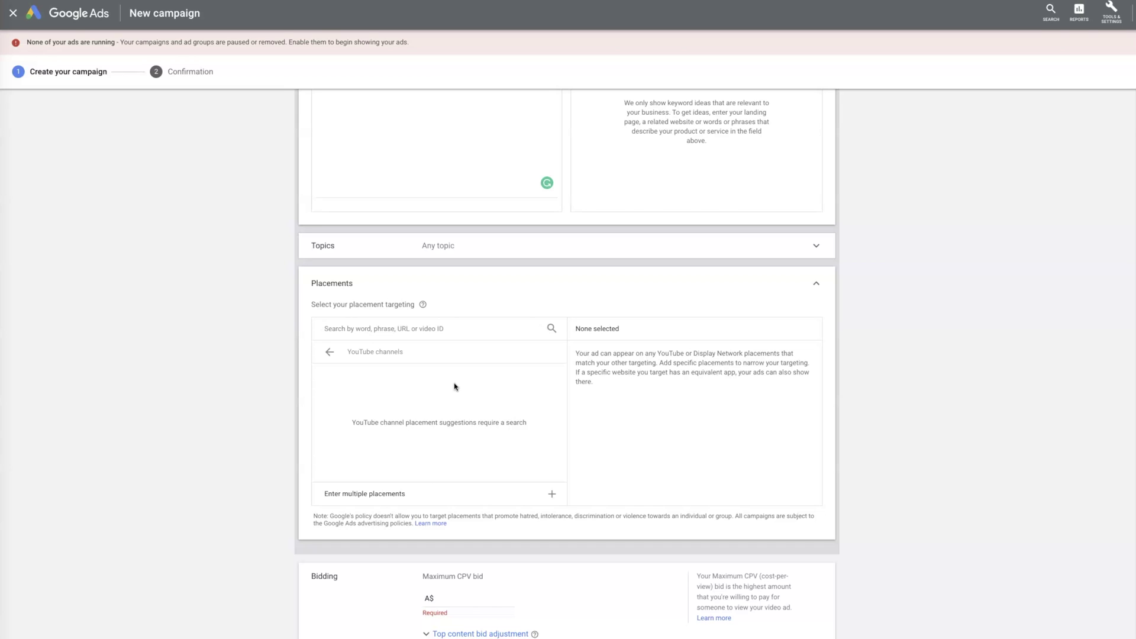
pyautogui.click(330, 352)
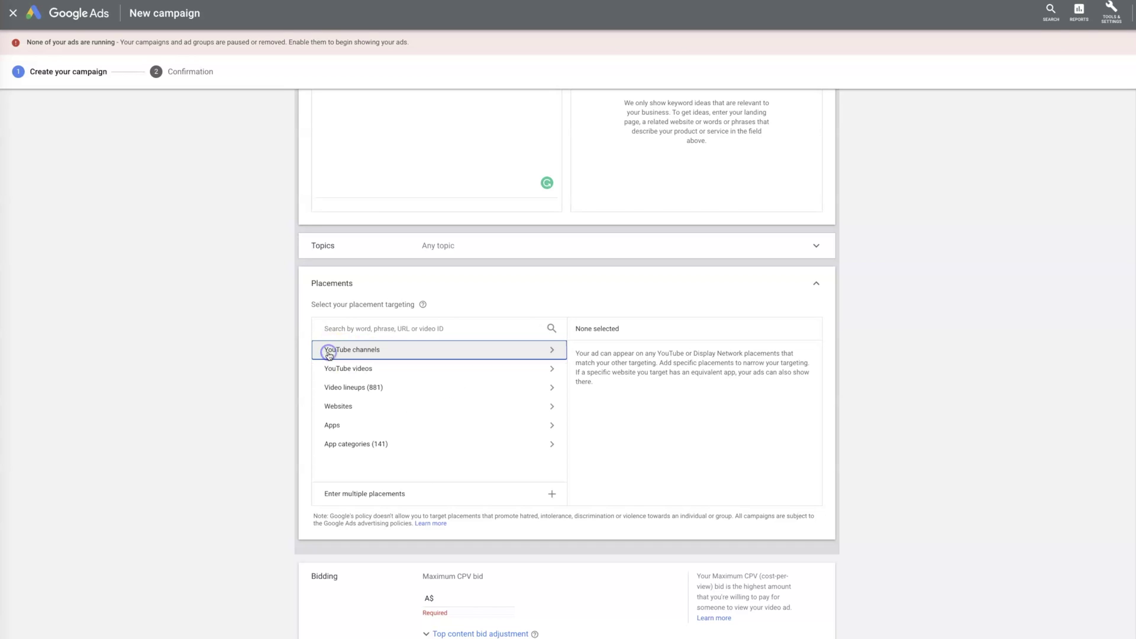
pyautogui.click(449, 370)
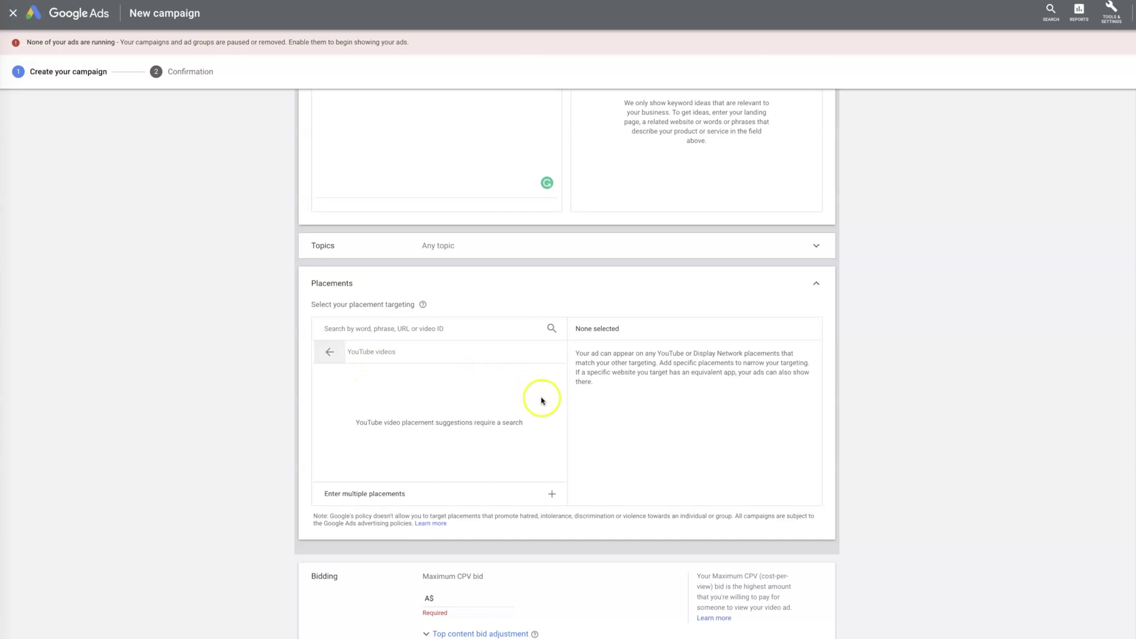
# Set the maximum CPV bid to A$0.03 in the bidding settings.
pyautogui.scroll(-3, 512, 477)
pyautogui.click(466, 414)
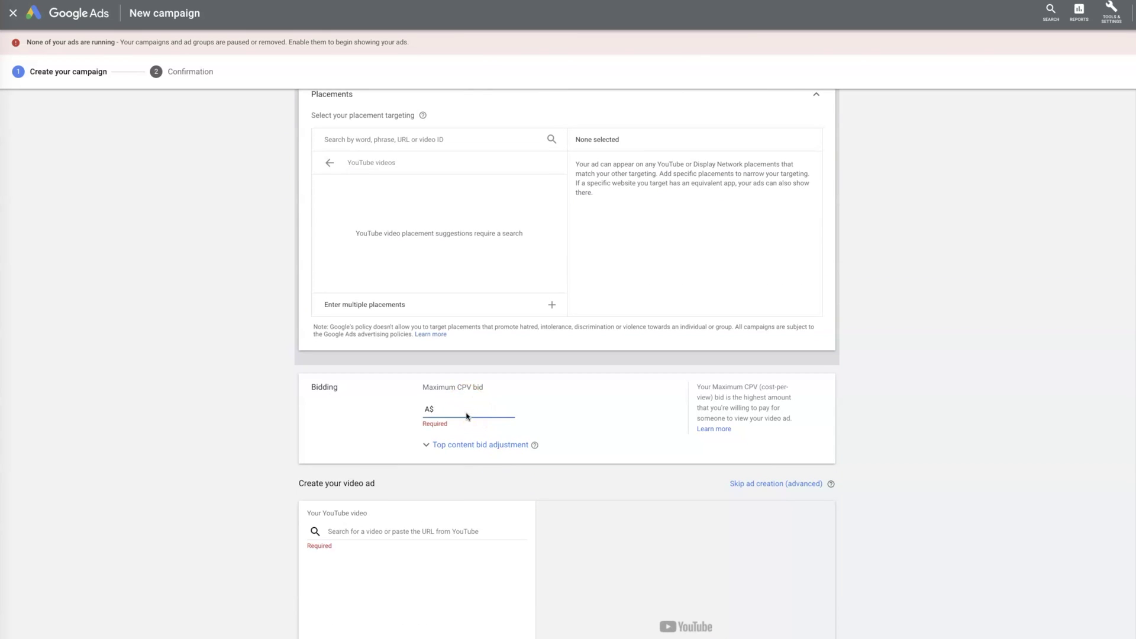
pyautogui.write('0.03')
pyautogui.scroll(-1, 555, 409)
pyautogui.click(508, 343)
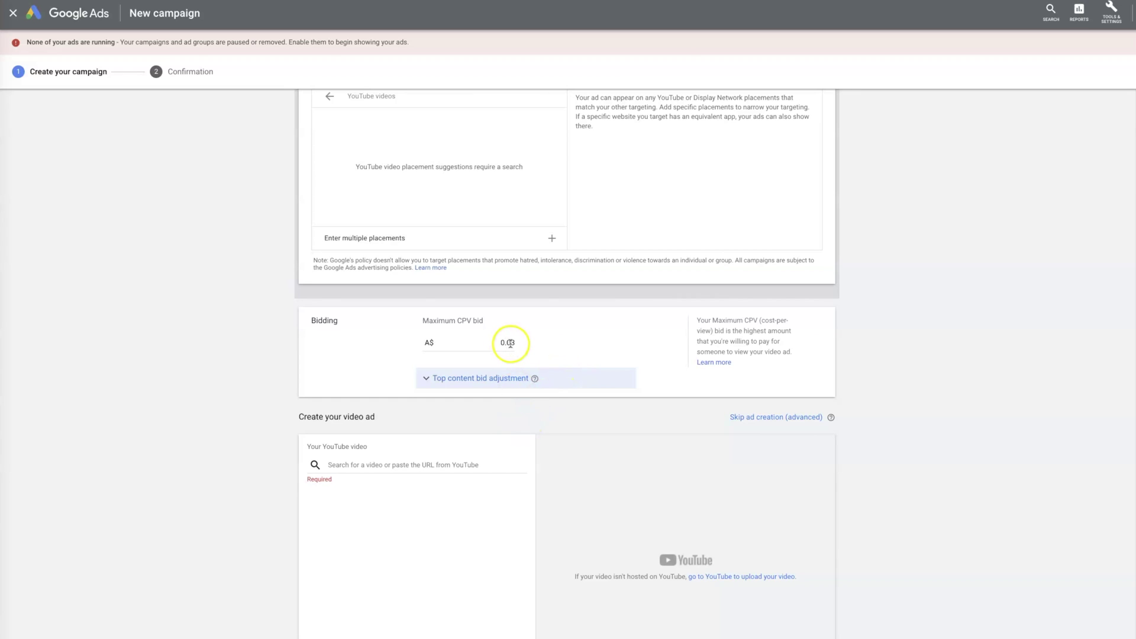
pyautogui.click(610, 345)
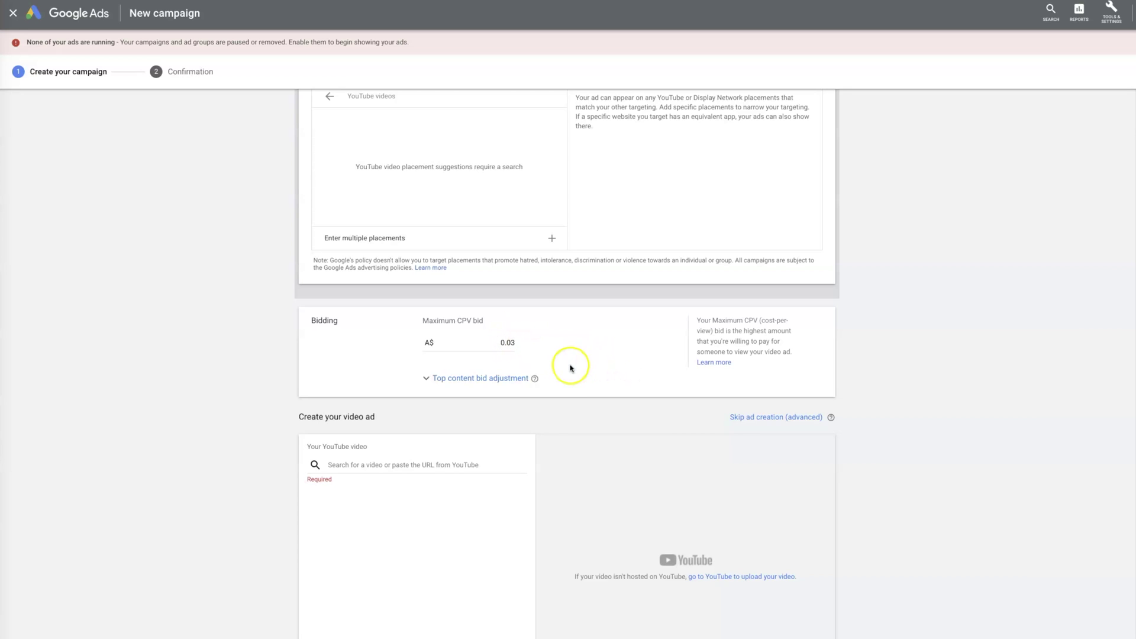
# Switch to YouTube and copy the link of the channel's "How I Got My FIRST 100 Subscribers in 1 WEEK" video.
pyautogui.scroll(-1, 556, 374)
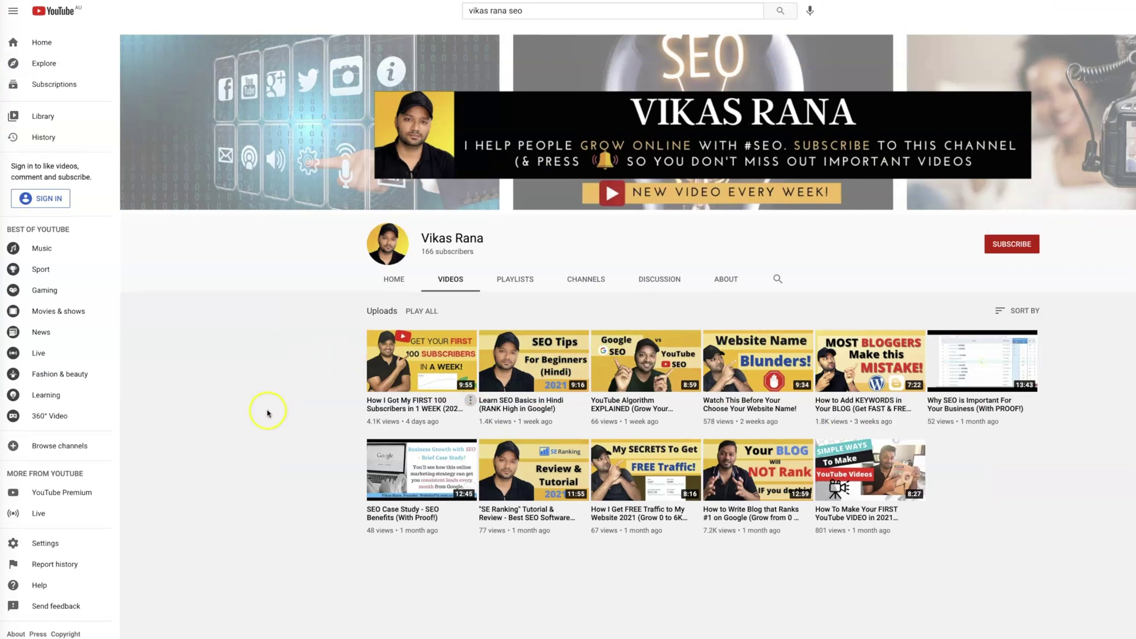
pyautogui.moveTo(413, 410)
pyautogui.rightClick(414, 401)
pyautogui.click(445, 452)
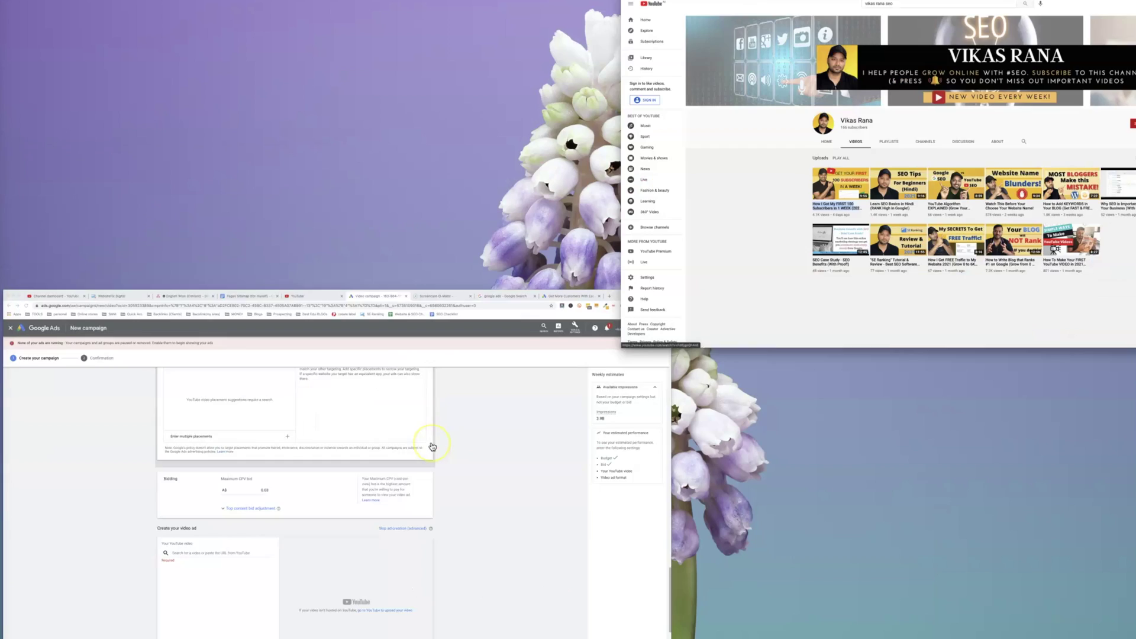
# Switch back to the Google Ads campaign and paste the copied link as the YouTube video for the ad.
pyautogui.click(432, 446)
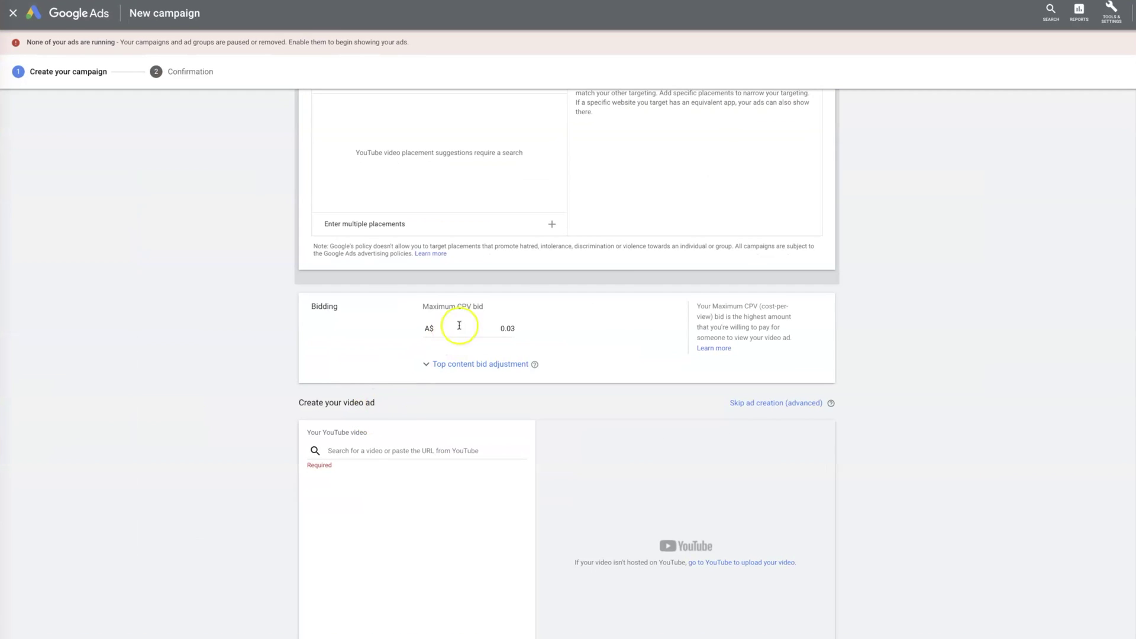
pyautogui.click(379, 449)
pyautogui.hotkey('ctrl', 'v')
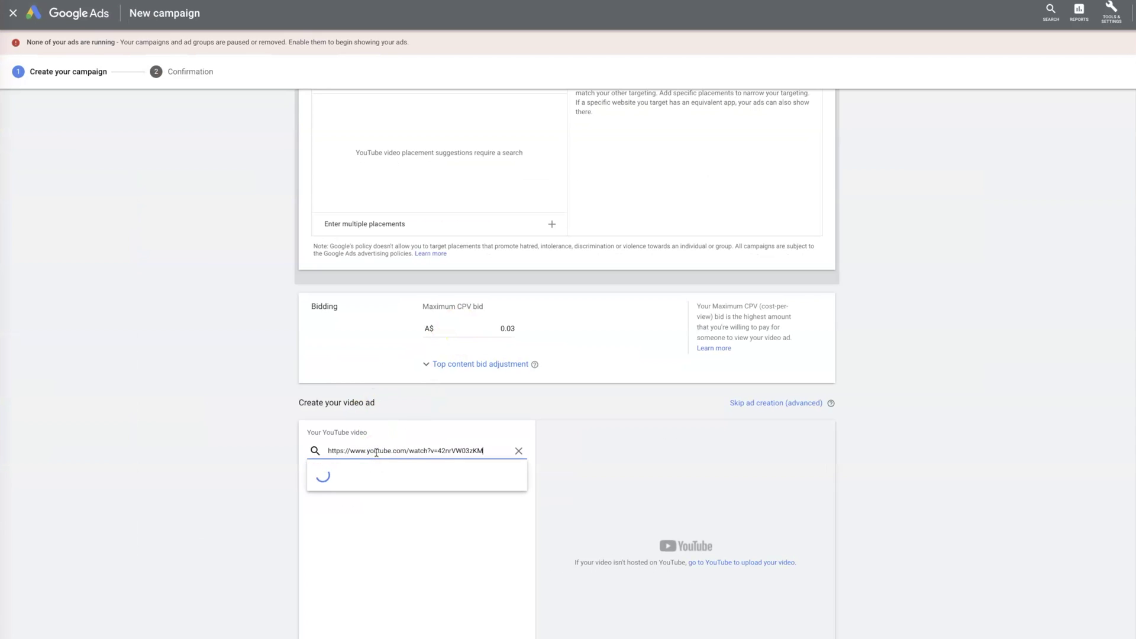
# Compare the skippable in-stream and video discovery formats for the ad, settling on Video discovery ad.
pyautogui.scroll(-3, 458, 443)
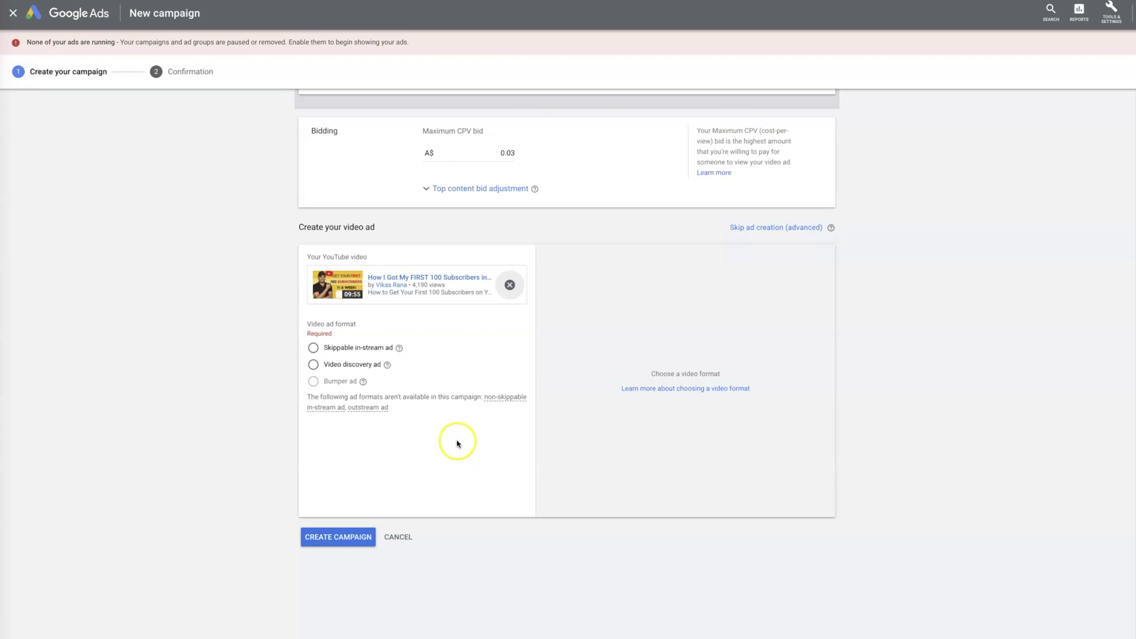
pyautogui.click(340, 363)
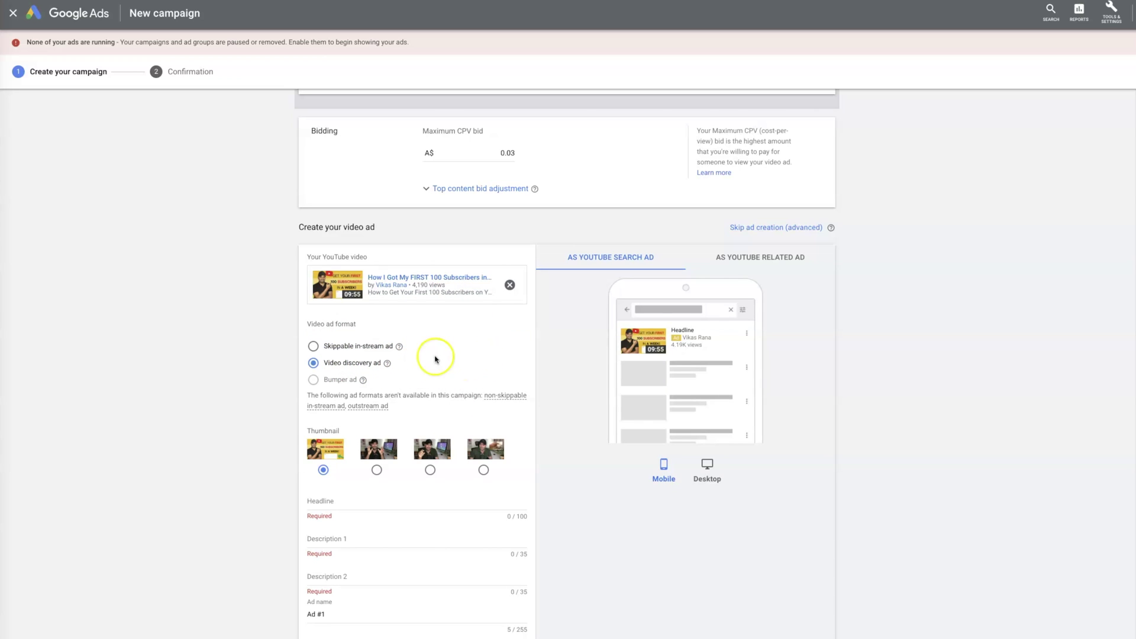
pyautogui.click(313, 346)
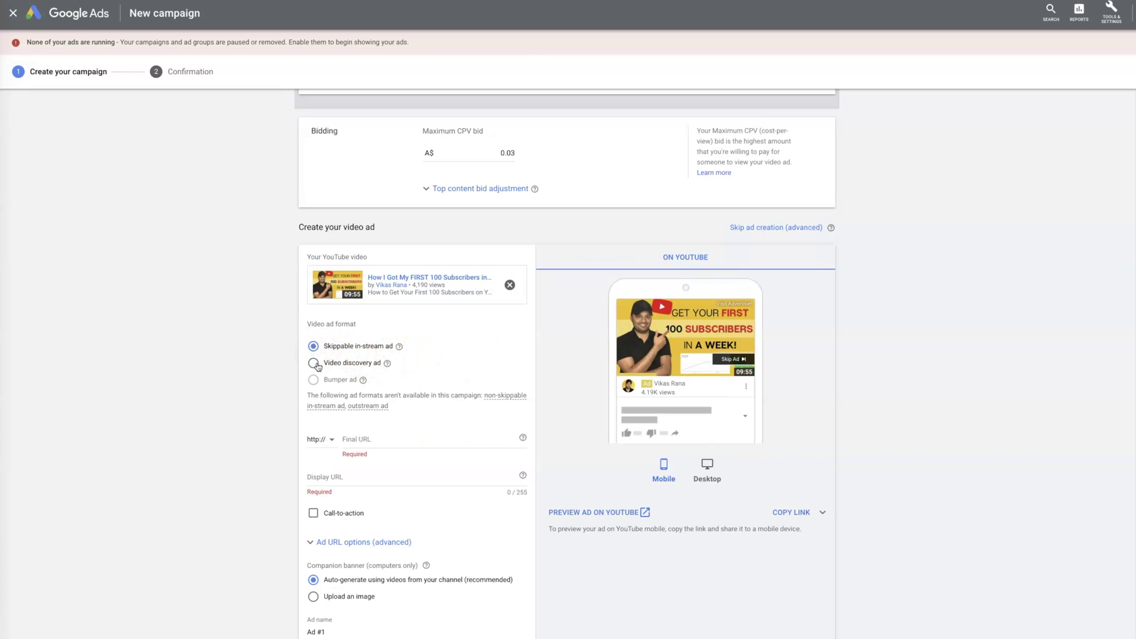
pyautogui.click(331, 366)
pyautogui.click(457, 358)
pyautogui.click(422, 363)
pyautogui.click(460, 360)
pyautogui.click(373, 347)
pyautogui.click(420, 342)
pyautogui.click(324, 364)
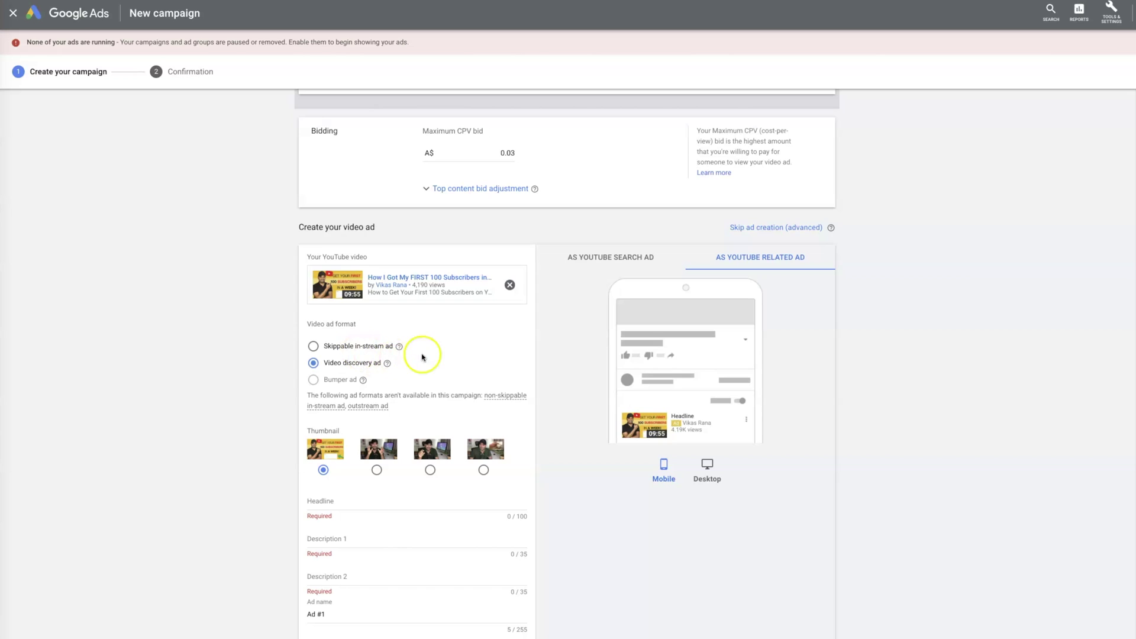
pyautogui.scroll(-1, 436, 370)
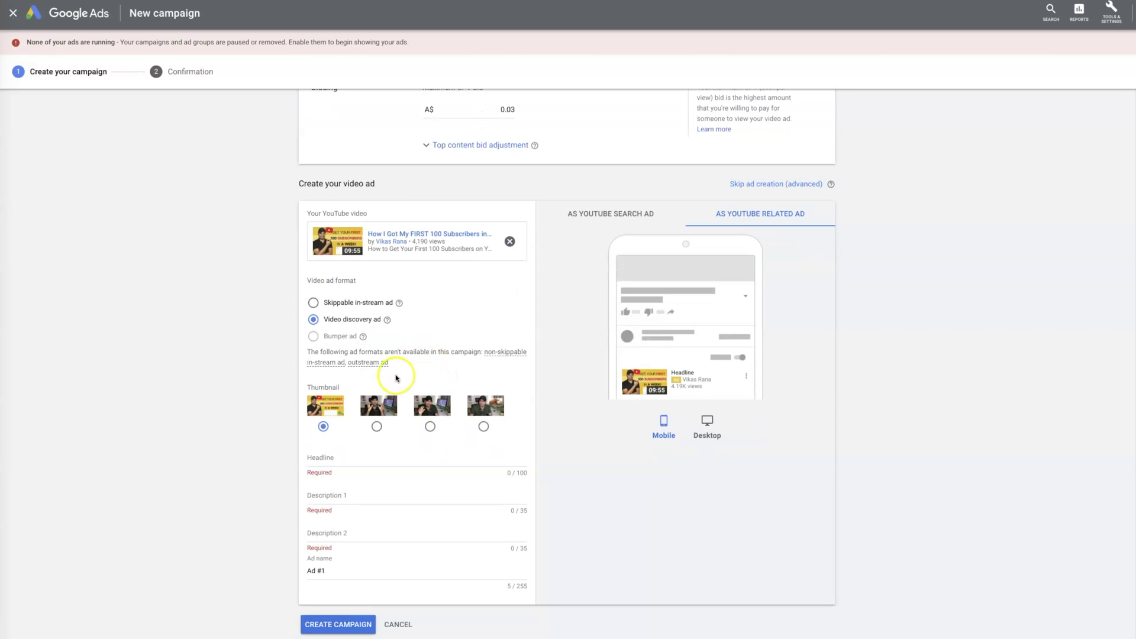
pyautogui.scroll(-1, 432, 436)
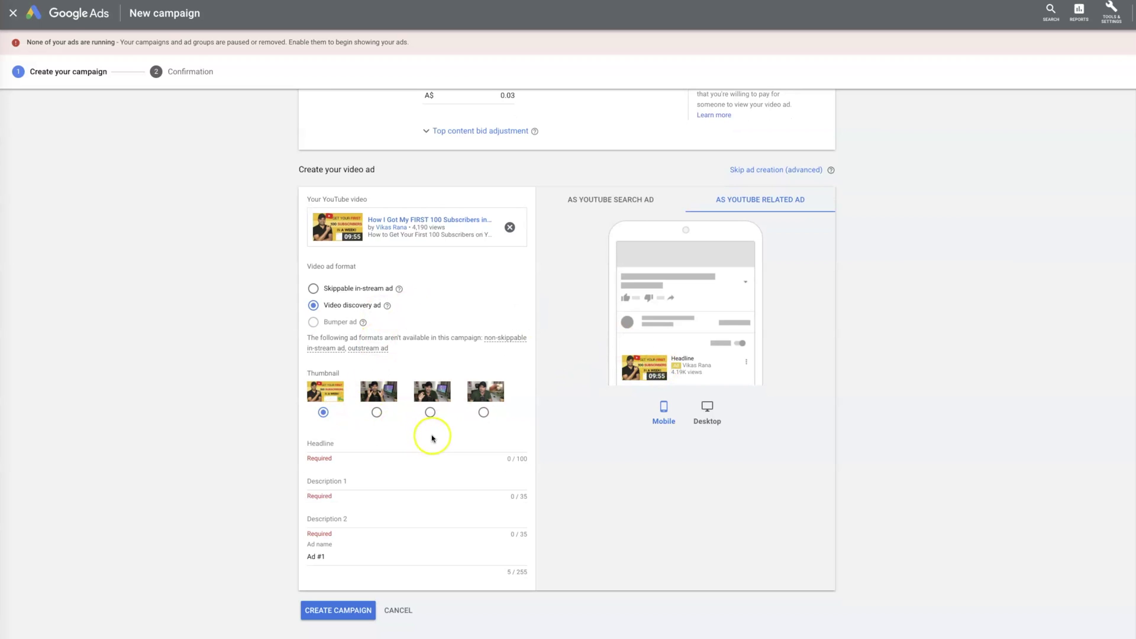
# Switch to YouTube, open and pause the "How I Got My FIRST 100 Subscribers in 1 WEEK" video, and copy its full title.
pyautogui.click(394, 444)
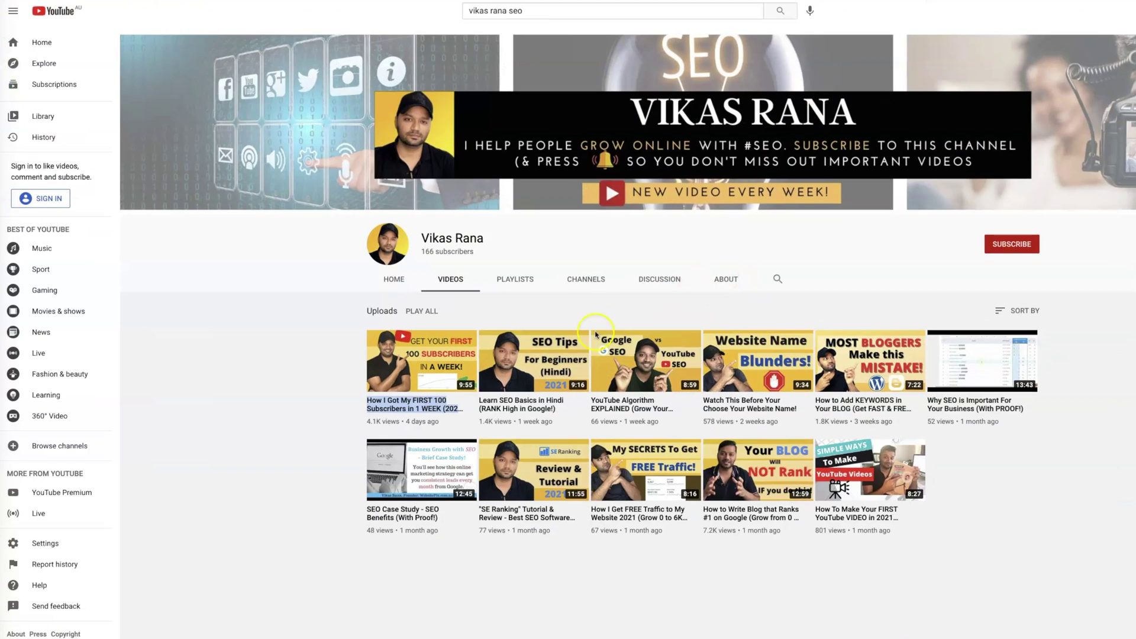
pyautogui.click(384, 412)
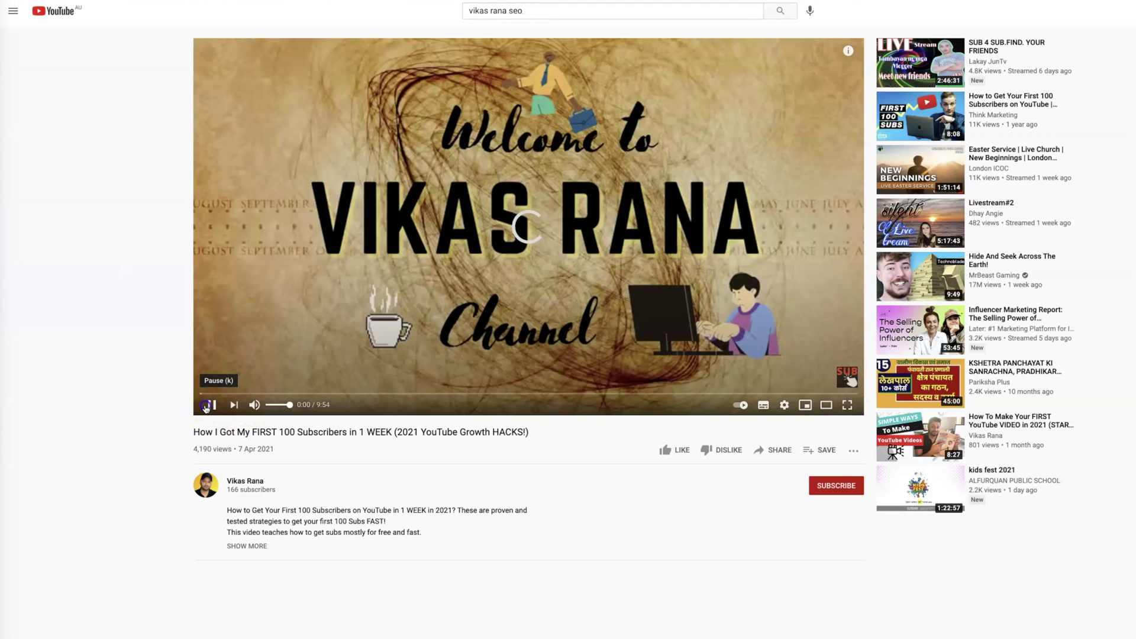
pyautogui.click(205, 406)
pyautogui.tripleClick(254, 430)
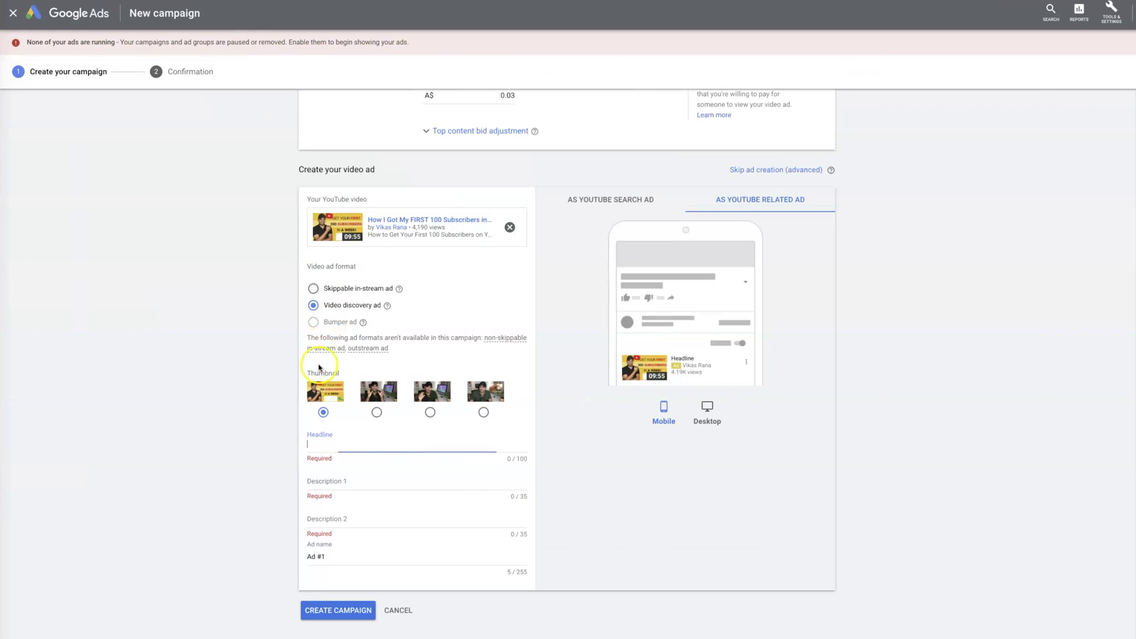
# Switch back to the Google Ads campaign and paste the copied video title as the ad's headline.
pyautogui.click(352, 447)
pyautogui.hotkey('ctrl', 'v')
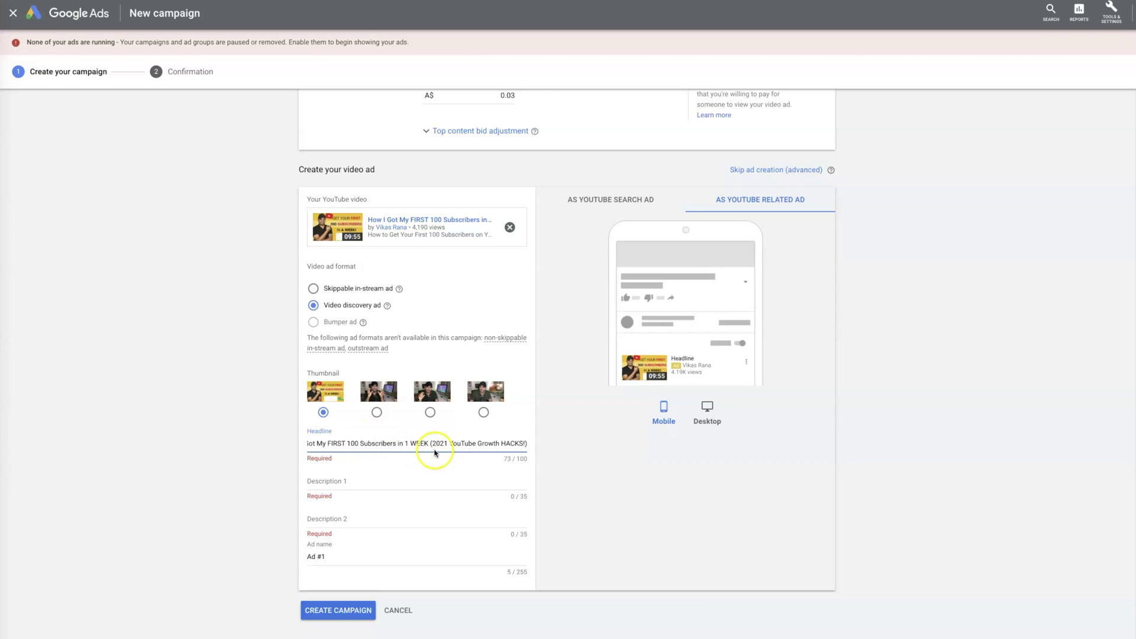
pyautogui.click(309, 444)
# Enter "Grow your channel fast" as the ad's Description 1 and "get more views and subs" as Description 2.
pyautogui.click(368, 479)
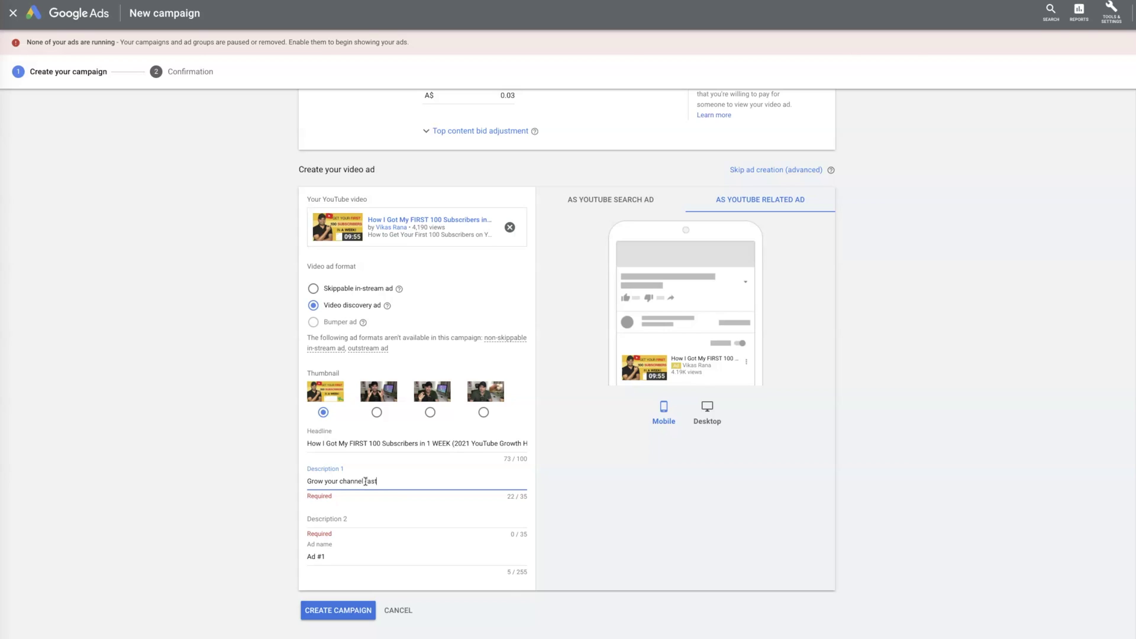
pyautogui.press('Tab')
pyautogui.write('get mo')
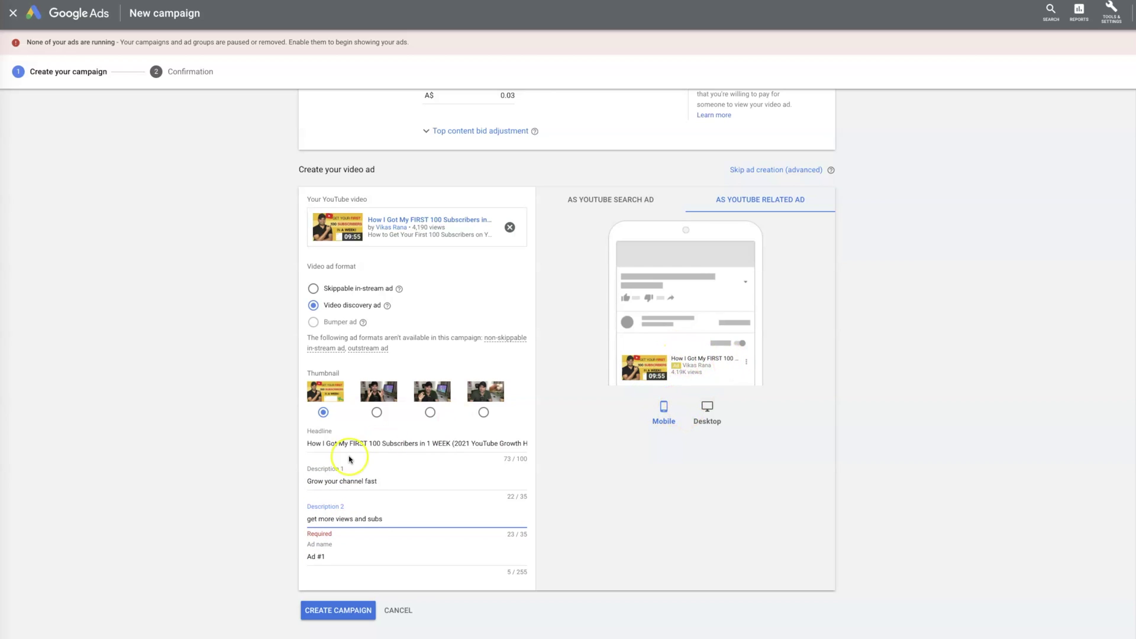
# Rewrite the ad headline as "How I Got my First 100 Subs" and create the campaign.
pyautogui.moveTo(427, 443); pyautogui.dragTo(305, 443)
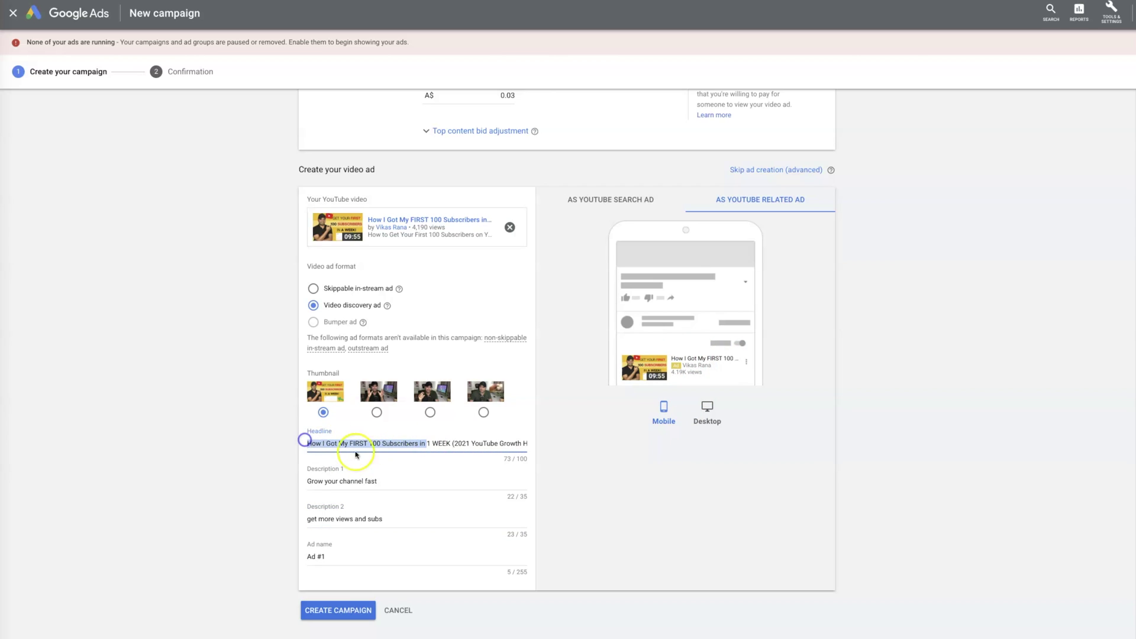
pyautogui.click(542, 449)
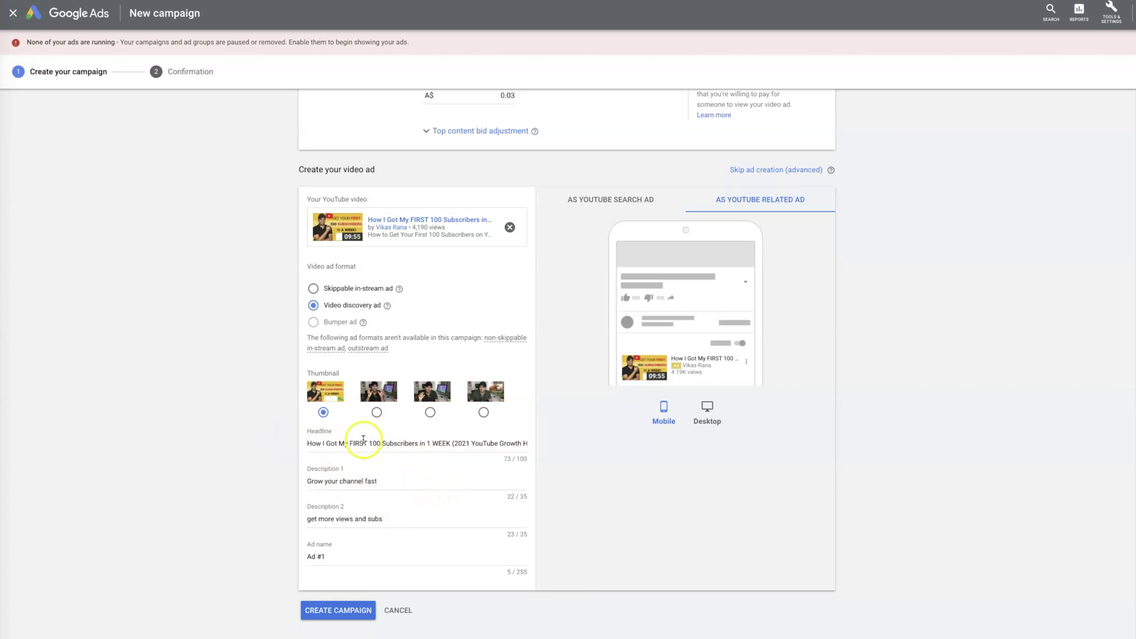
pyautogui.moveTo(367, 440); pyautogui.dragTo(350, 441)
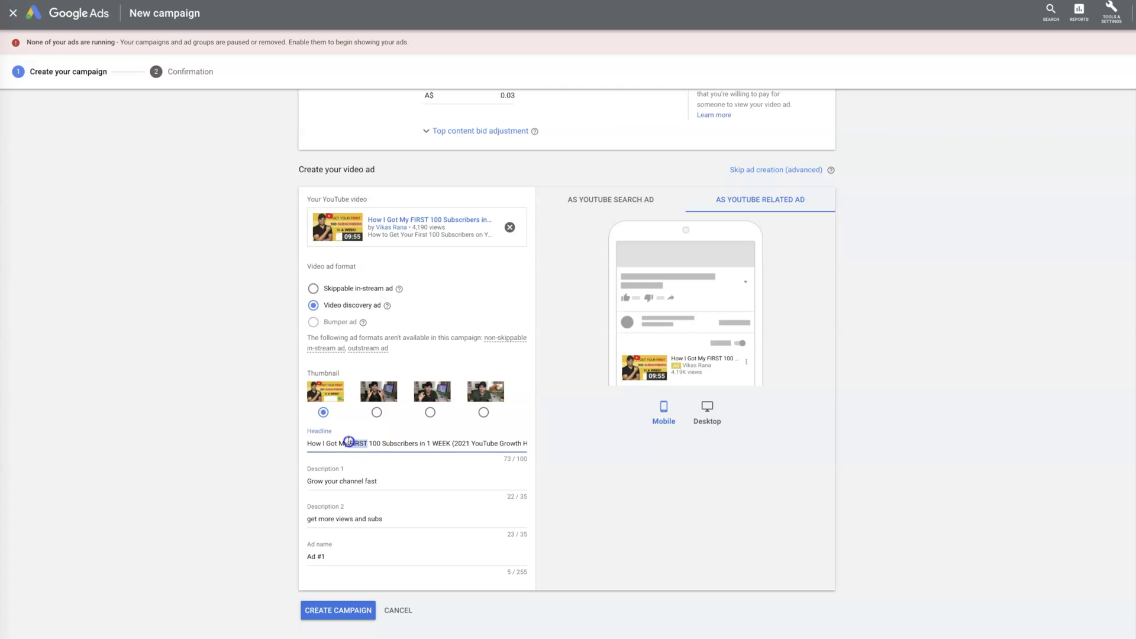
pyautogui.write('First')
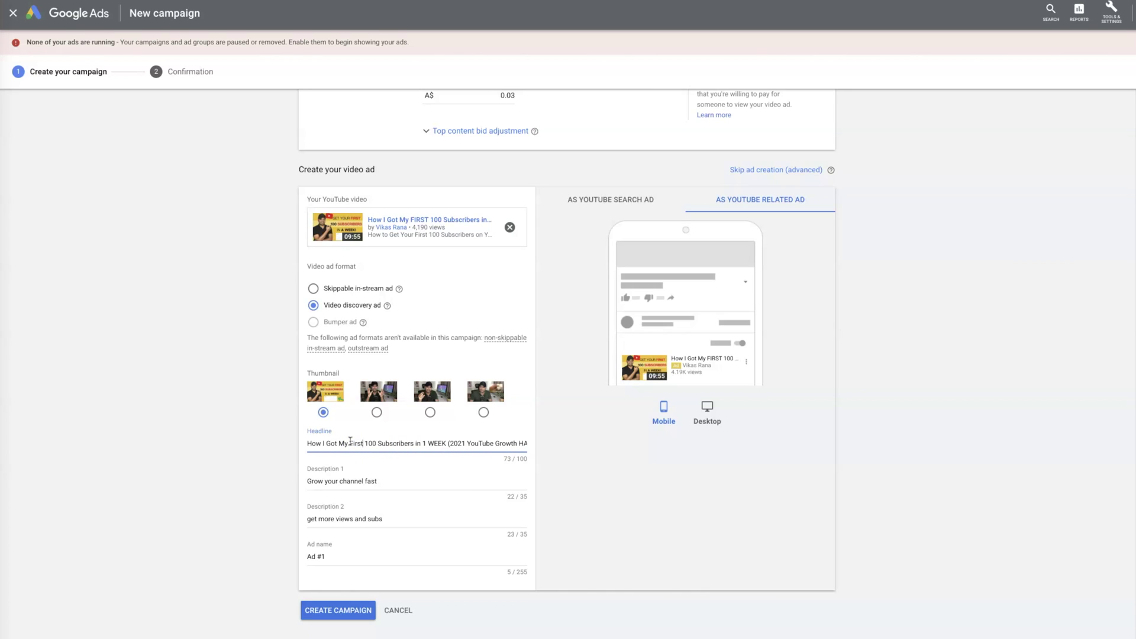
pyautogui.click(448, 442)
pyautogui.moveTo(448, 442); pyautogui.dragTo(428, 444)
pyautogui.write('Week')
pyautogui.click(455, 444)
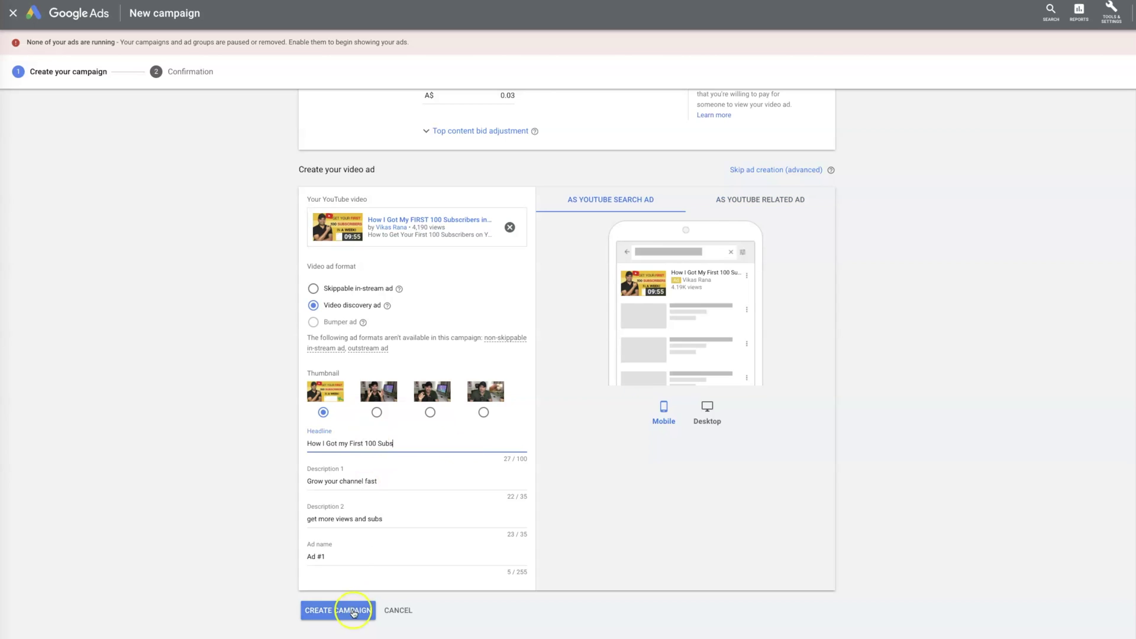
pyautogui.click(354, 610)
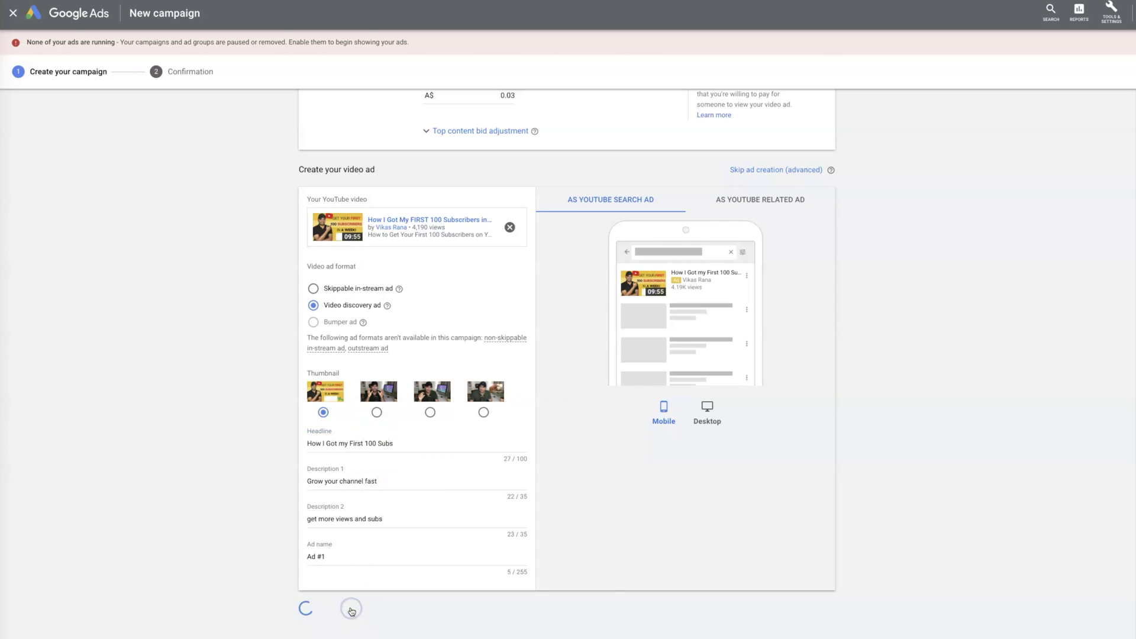